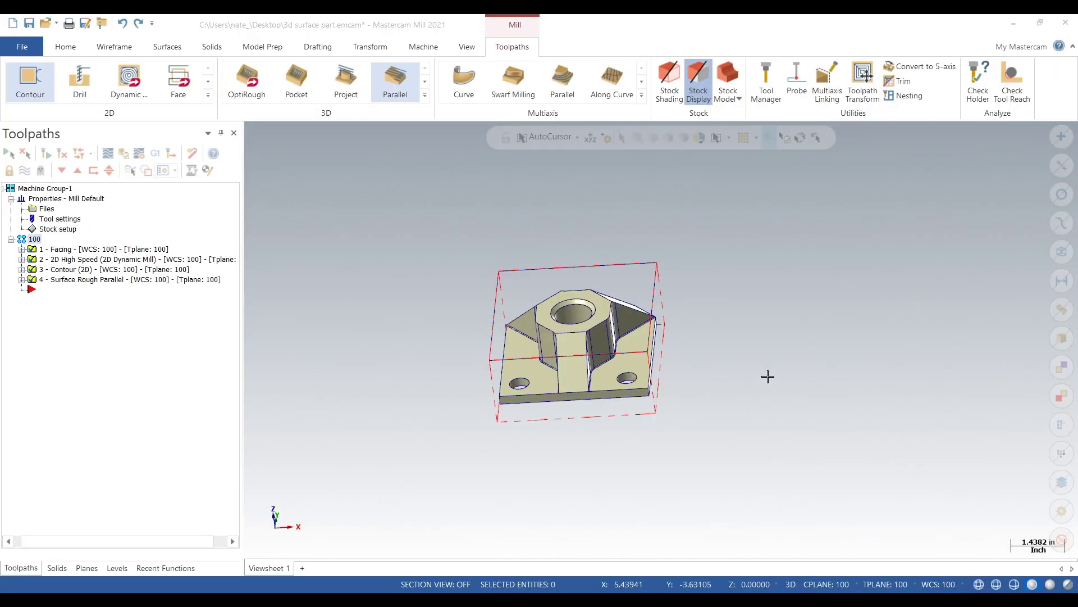
Step: Verify the four existing toolpaths in Mastercam Simulator, playing the cut at increased speed
{"action": "mouse_move", "coordinate": [494, 480]}
{"action": "middle_mouse_down"}
{"action": "mouse_move", "coordinate": [537, 457]}
{"action": "mouse_move", "coordinate": [629, 450]}
{"action": "mouse_move", "coordinate": [643, 489]}
{"action": "mouse_move", "coordinate": [634, 461]}
{"action": "mouse_move", "coordinate": [540, 448]}
{"action": "mouse_move", "coordinate": [518, 489]}
{"action": "mouse_move", "coordinate": [646, 488]}
{"action": "mouse_move", "coordinate": [799, 436]}
{"action": "mouse_move", "coordinate": [578, 404]}
{"action": "mouse_move", "coordinate": [520, 433]}
{"action": "mouse_move", "coordinate": [527, 396]}
{"action": "middle_mouse_up"}
{"action": "scroll", "coordinate": [785, 219], "scroll_direction": "up", "scroll_amount": 3}
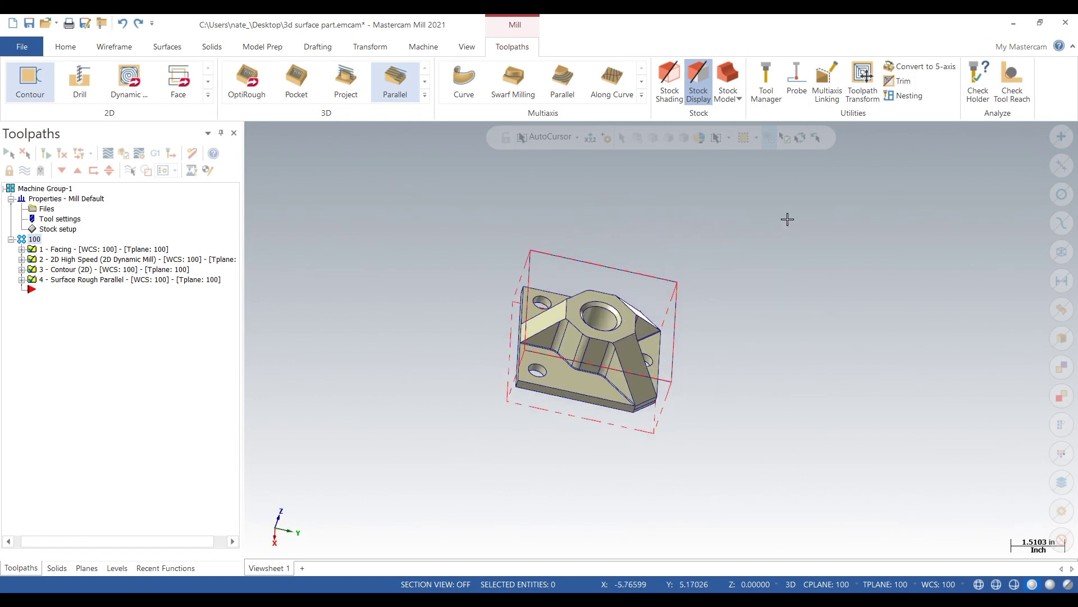
{"action": "left_click", "coordinate": [123, 156]}
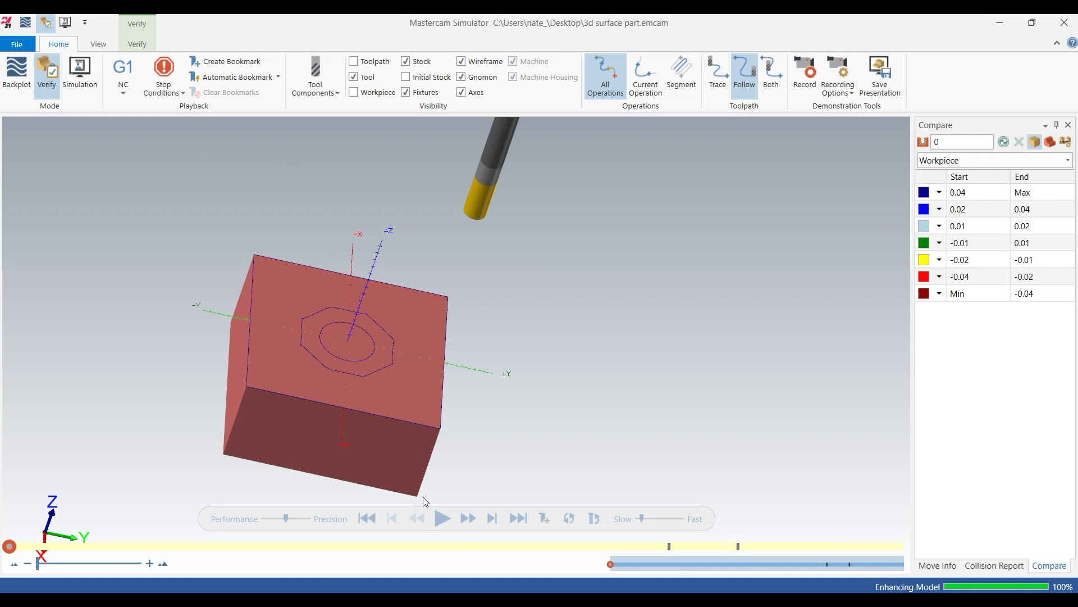
{"action": "left_click", "coordinate": [441, 518]}
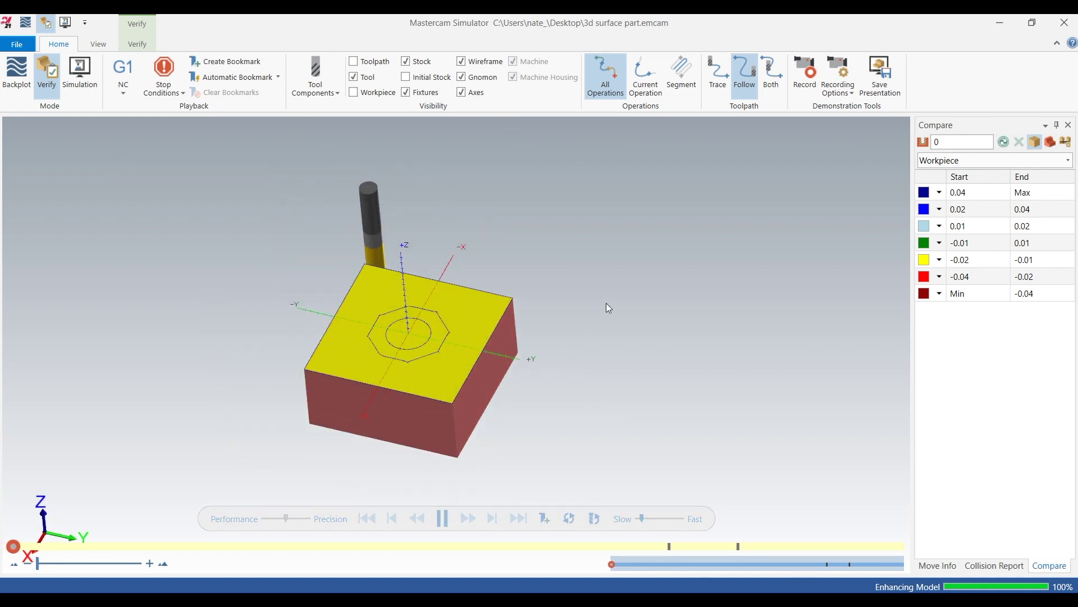
{"action": "left_click", "coordinate": [668, 520]}
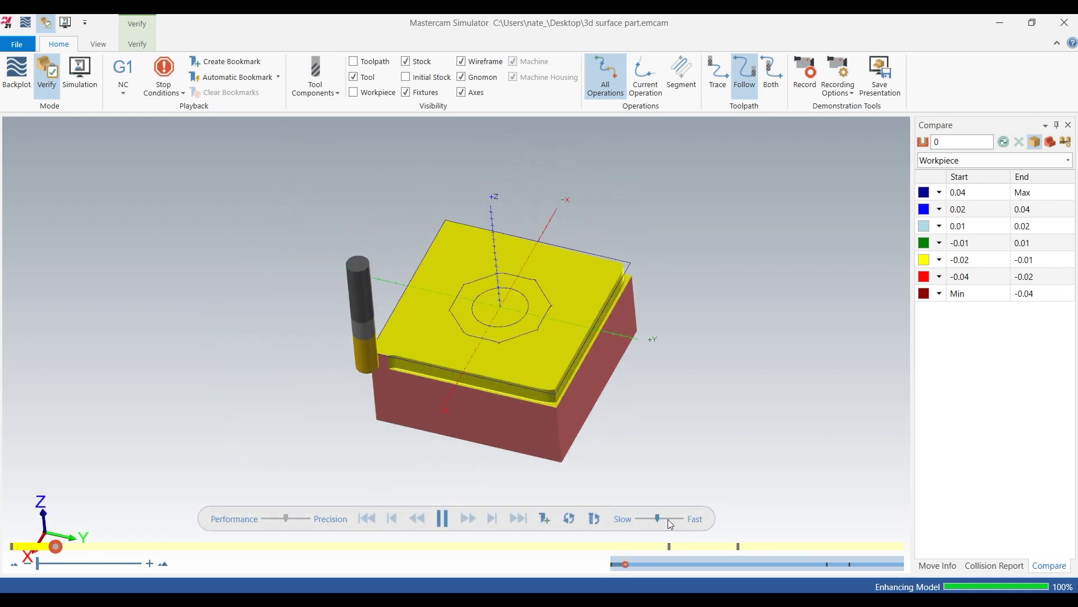
{"action": "left_click", "coordinate": [669, 521]}
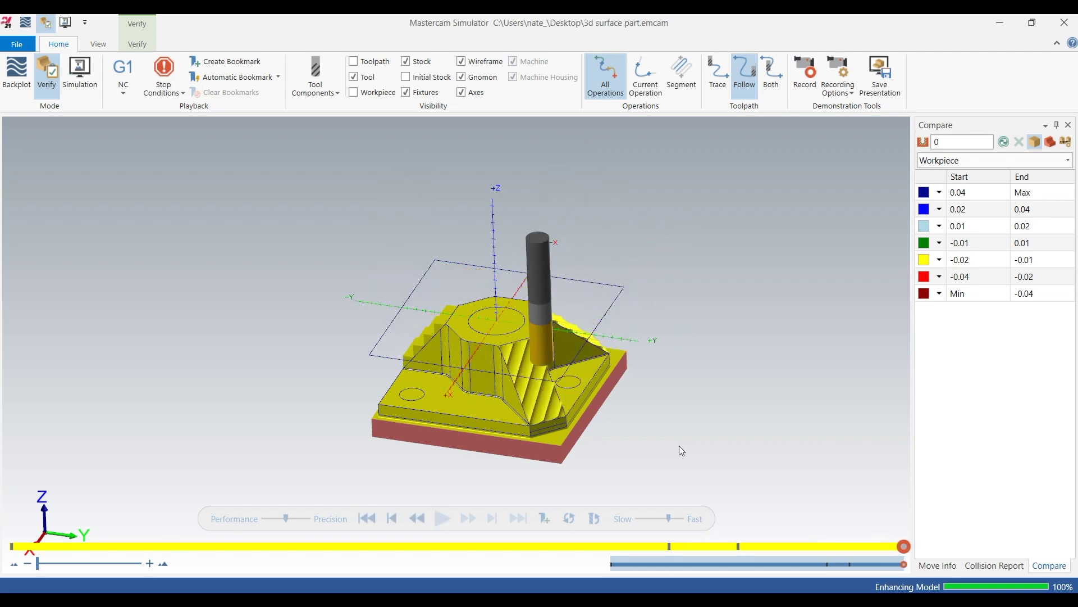
Step: Orbit and zoom around the machined bracket to inspect it from an isometric angle
{"action": "scroll", "coordinate": [536, 368], "scroll_direction": "up", "scroll_amount": 3}
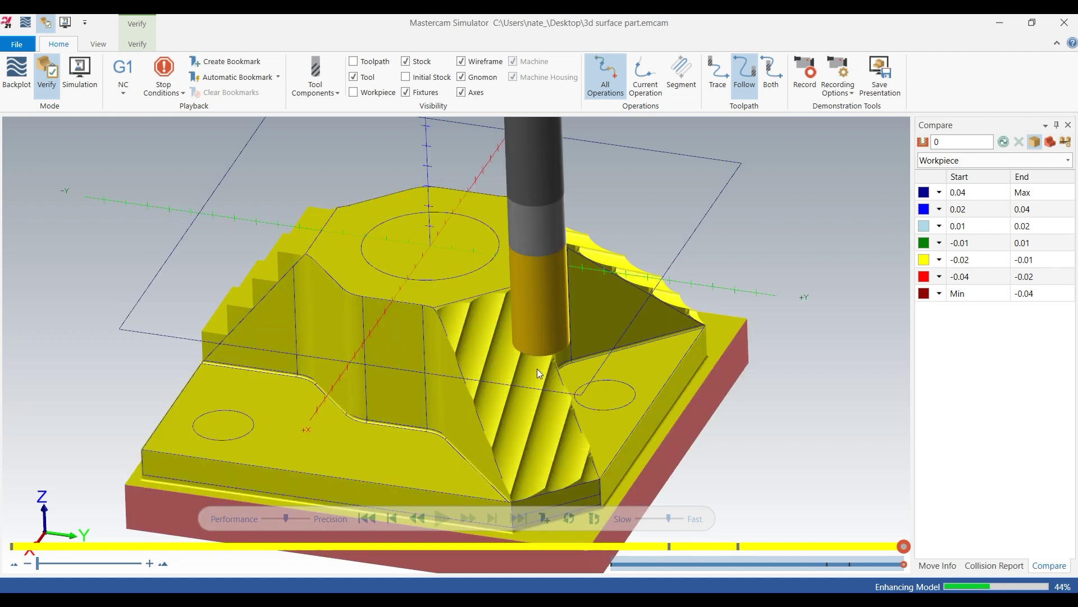
{"action": "scroll", "coordinate": [537, 368], "scroll_direction": "down", "scroll_amount": 3}
{"action": "mouse_move", "coordinate": [497, 363]}
{"action": "middle_mouse_down"}
{"action": "mouse_move", "coordinate": [517, 360]}
{"action": "mouse_move", "coordinate": [492, 366]}
{"action": "middle_mouse_up"}
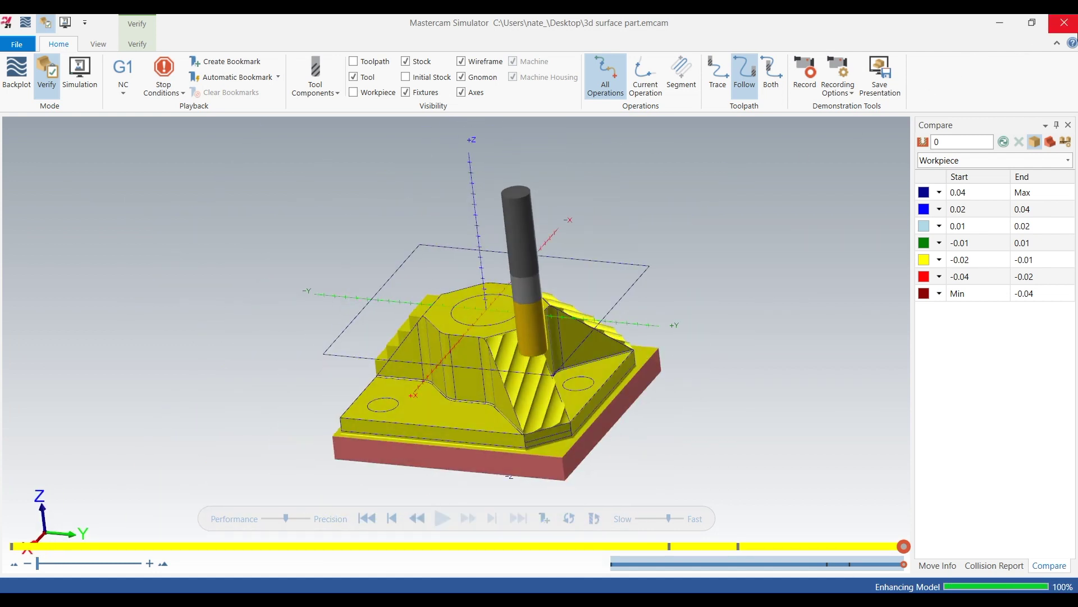
{"action": "middle_click_drag", "start_coordinate": [481, 273], "coordinate": [500, 289]}
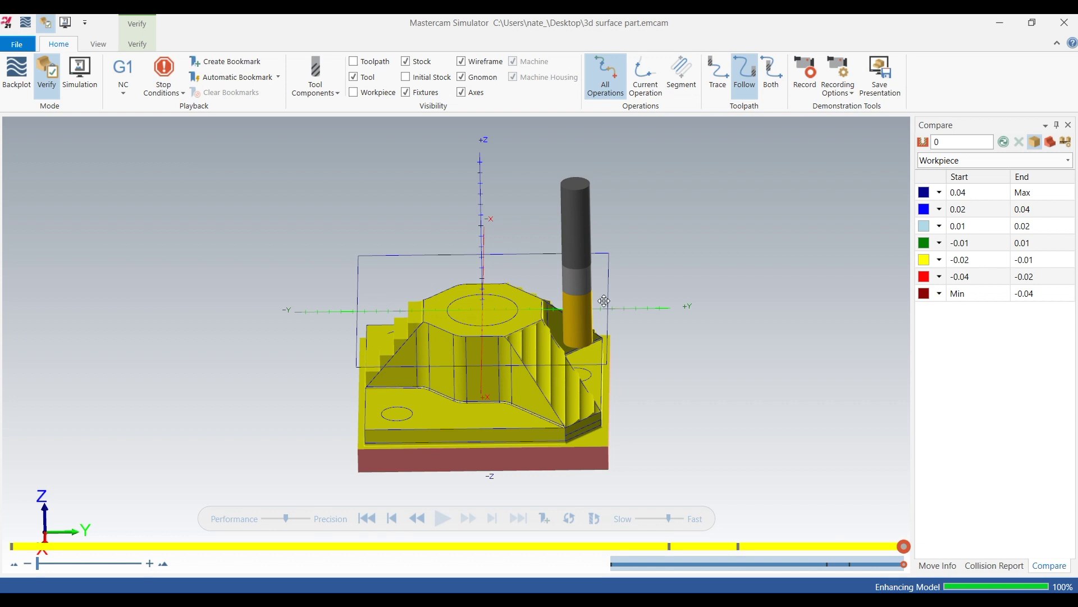
{"action": "middle_click_drag", "start_coordinate": [605, 301], "coordinate": [833, 231]}
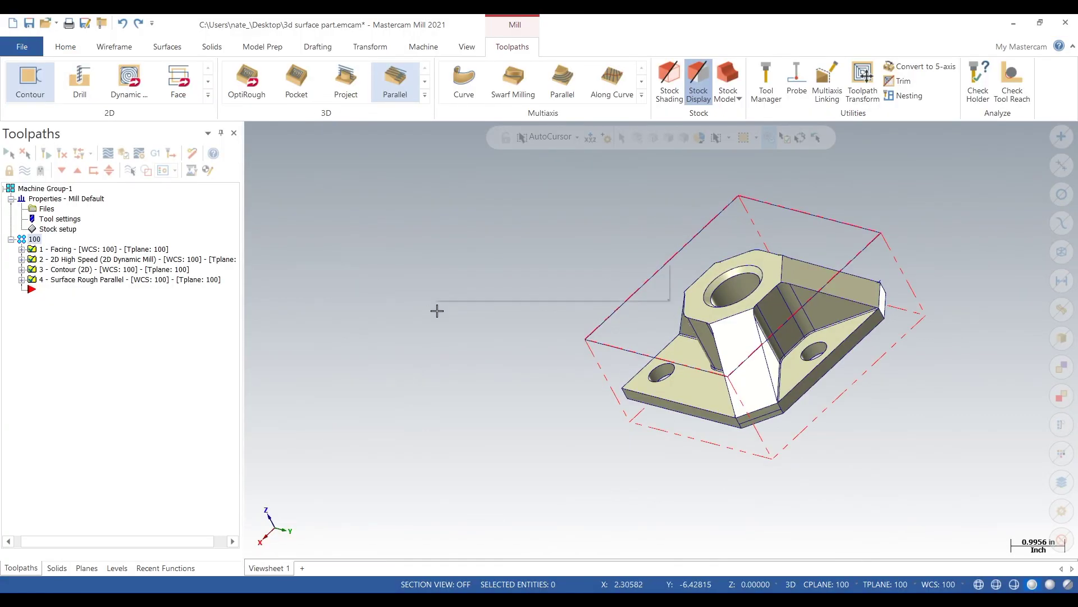
{"action": "right_click", "coordinate": [436, 308]}
Step: Choose the Flowline 3D toolpath and pick the bracket's three angled faces as drive surfaces
{"action": "left_click", "coordinate": [496, 378]}
{"action": "left_click", "coordinate": [425, 95]}
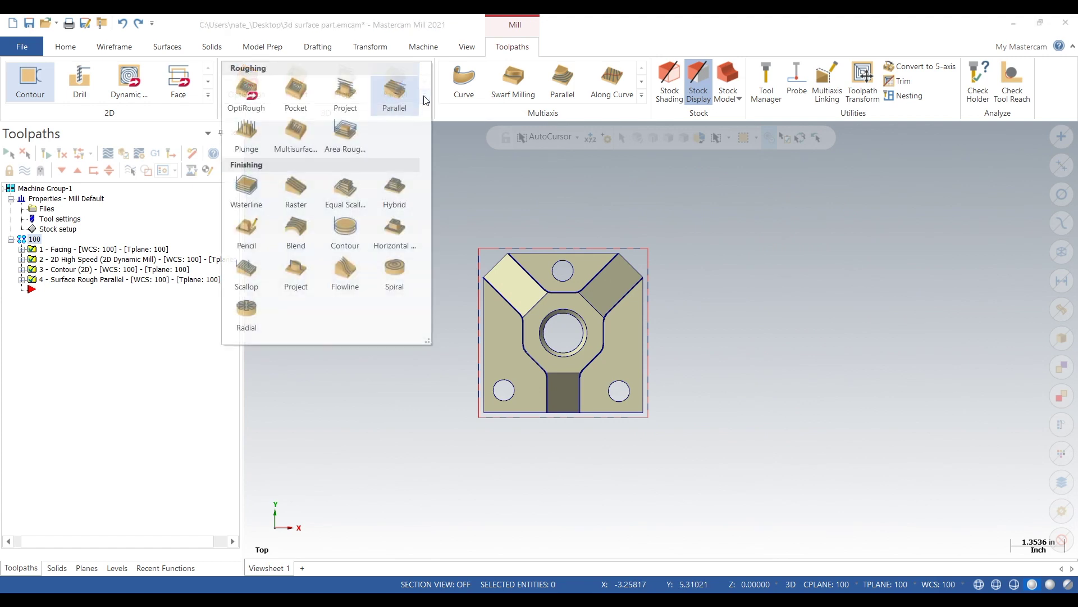
{"action": "left_click", "coordinate": [355, 264]}
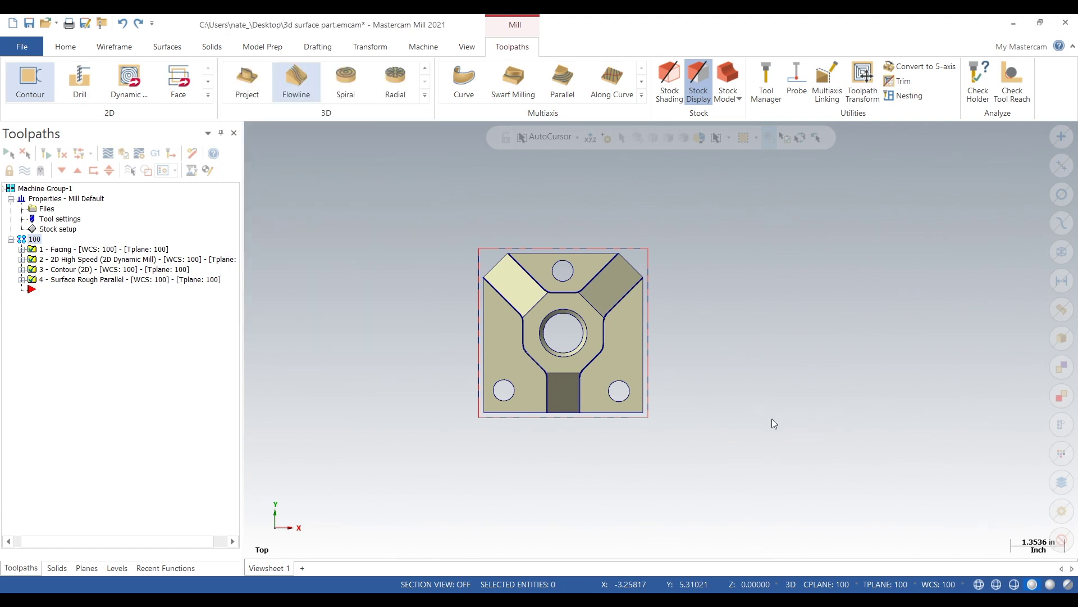
{"action": "middle_click_drag", "start_coordinate": [658, 478], "coordinate": [568, 354]}
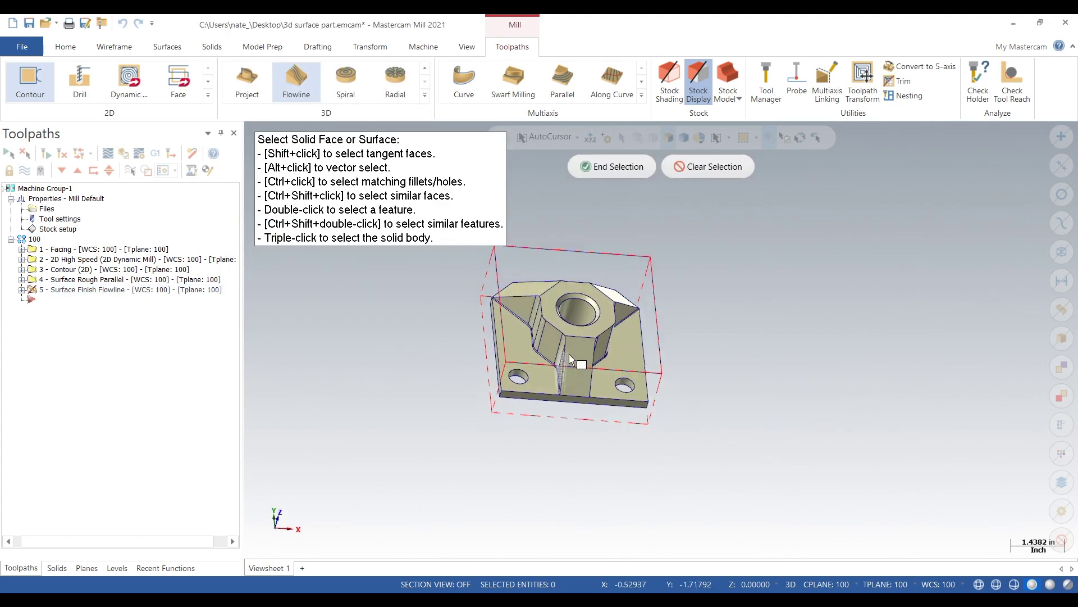
{"action": "left_click", "coordinate": [584, 352]}
{"action": "scroll", "coordinate": [686, 292], "scroll_direction": "up", "scroll_amount": 3}
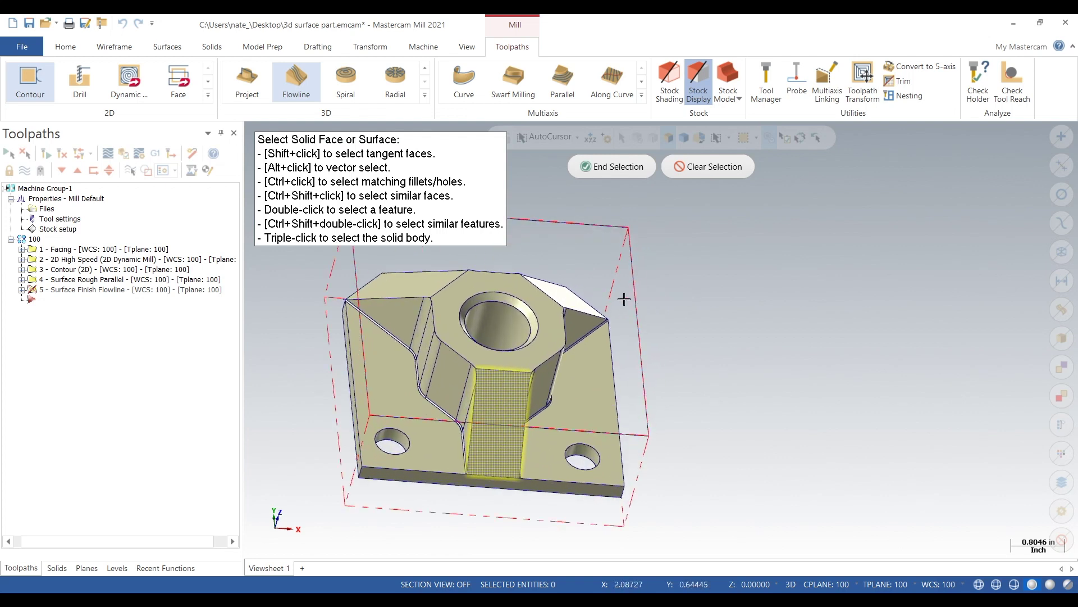
{"action": "left_click", "coordinate": [578, 301]}
{"action": "left_click", "coordinate": [426, 284]}
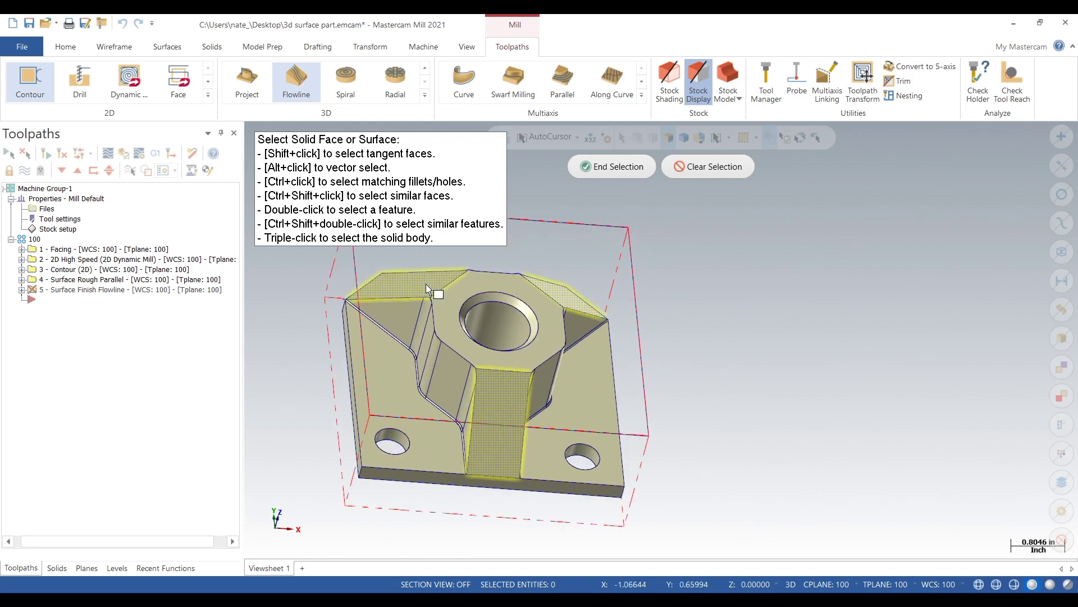
{"action": "key", "text": "Return"}
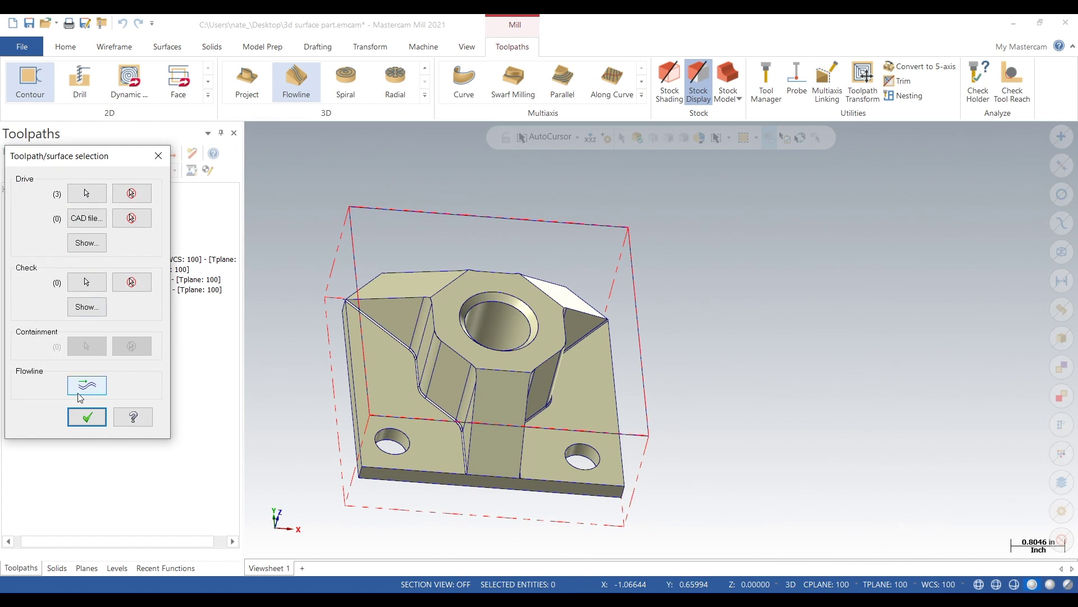
Step: Flip the flowline cut direction, check the flow arrows, and accept the surface selection
{"action": "left_click", "coordinate": [87, 387]}
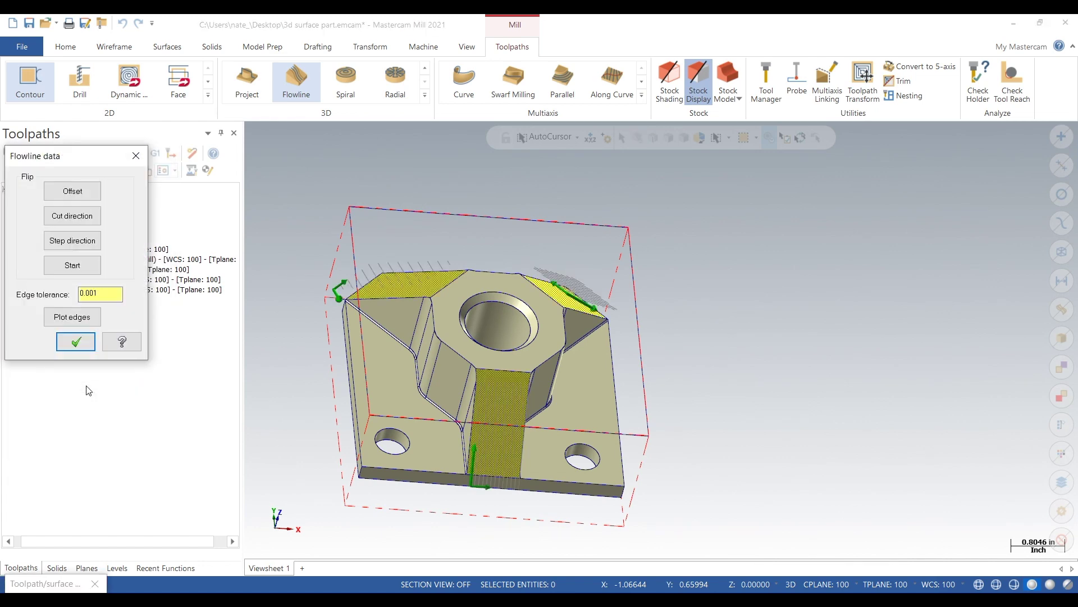
{"action": "middle_click_drag", "start_coordinate": [337, 292], "coordinate": [242, 261]}
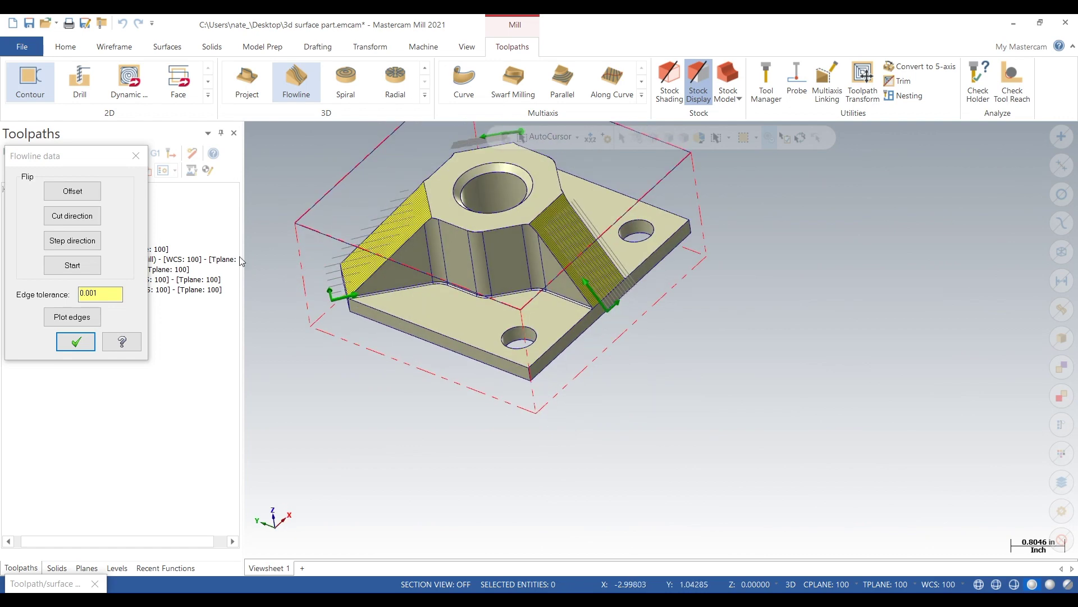
{"action": "left_click", "coordinate": [72, 215]}
{"action": "middle_click_drag", "start_coordinate": [438, 478], "coordinate": [480, 489]}
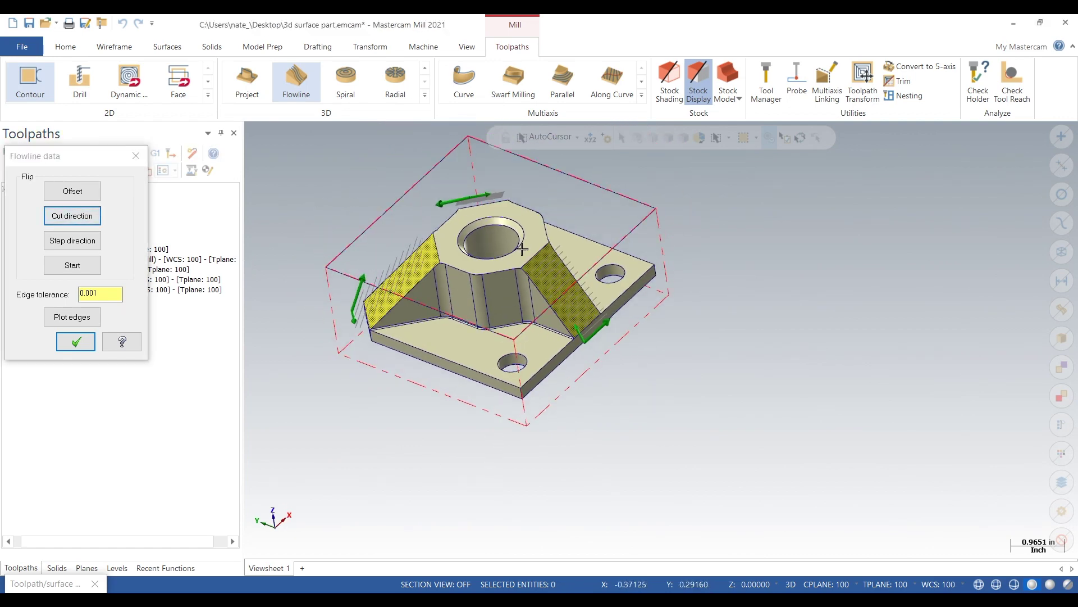
{"action": "middle_click_drag", "start_coordinate": [500, 262], "coordinate": [512, 239]}
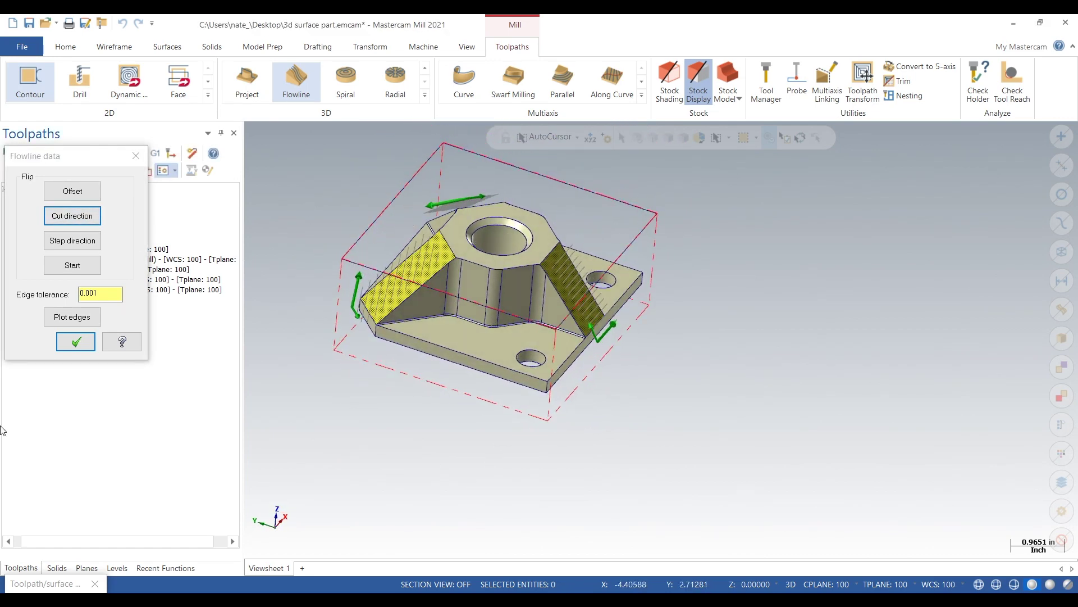
{"action": "left_click", "coordinate": [67, 343]}
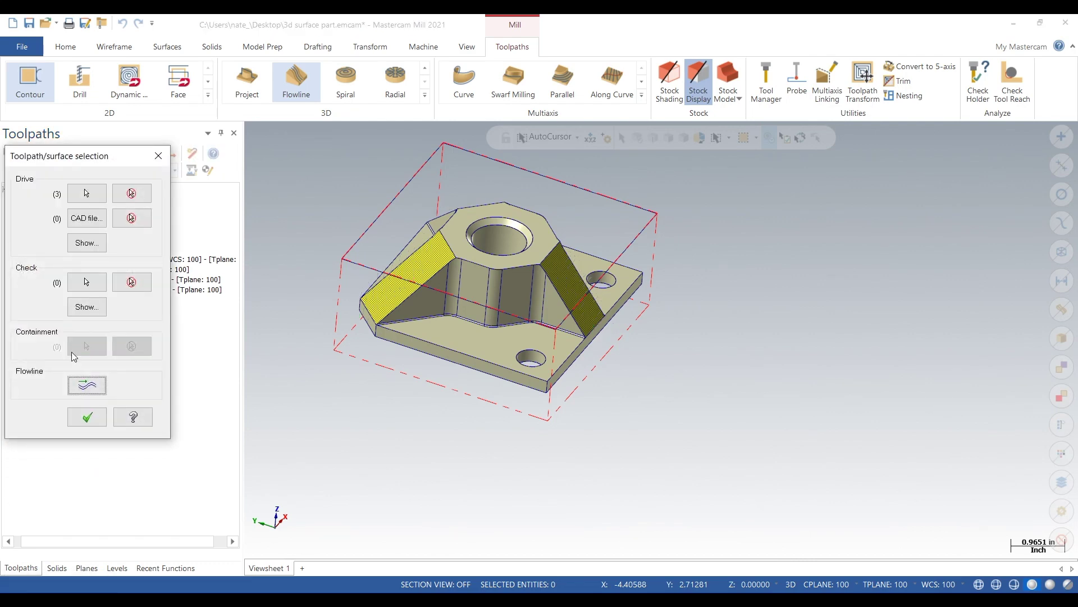
{"action": "left_click", "coordinate": [89, 417]}
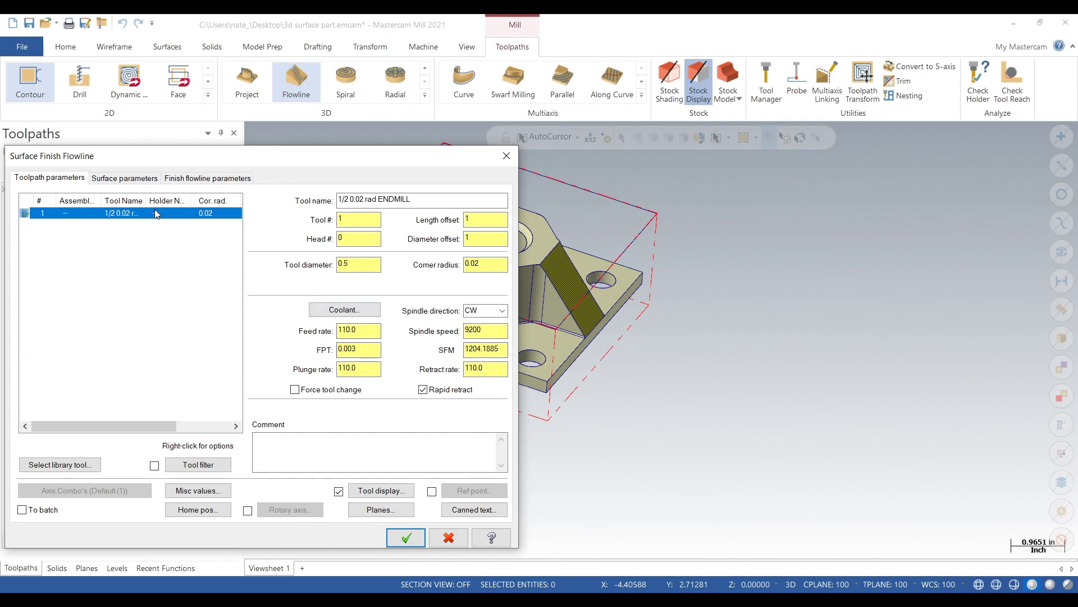
Step: Set 0.001 total tolerance, 0.003 stepover distance and zigzag cutting, keep default gap settings, and accept
{"action": "left_click", "coordinate": [145, 183]}
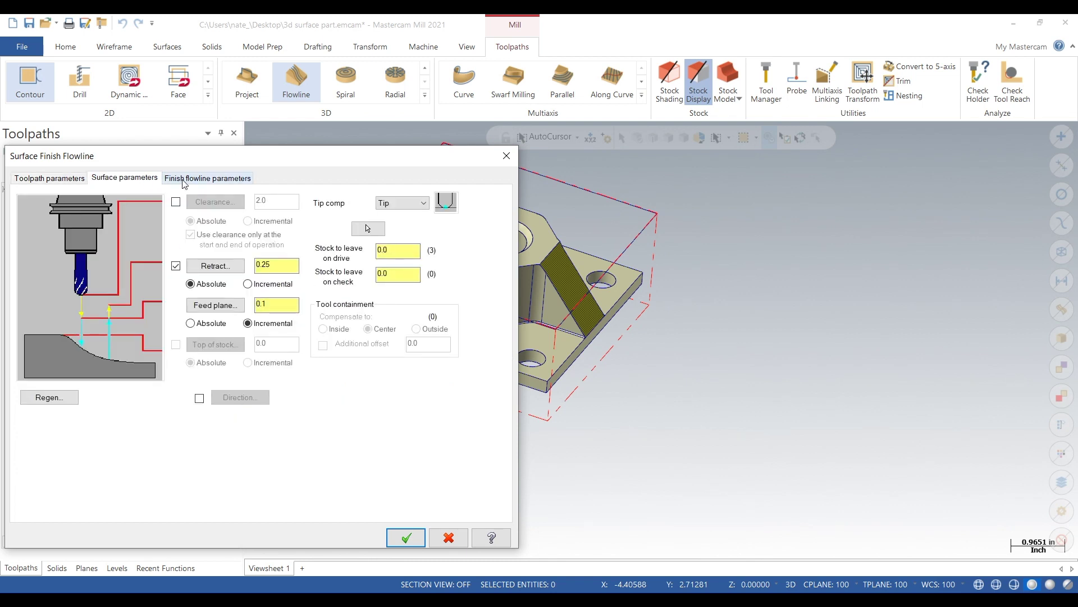
{"action": "left_click", "coordinate": [206, 179]}
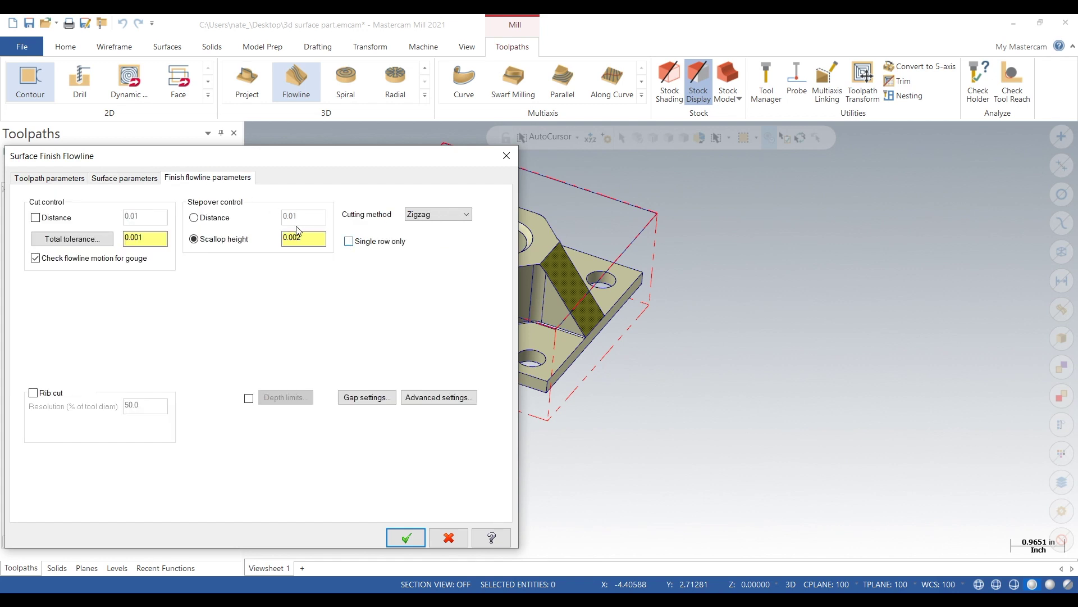
{"action": "left_click", "coordinate": [201, 217]}
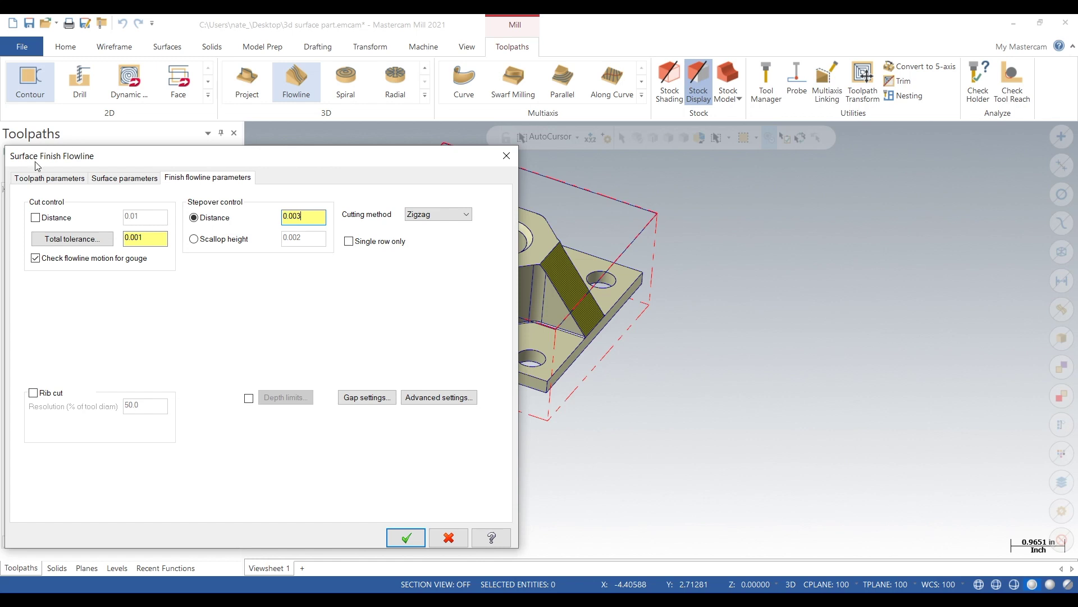
{"action": "left_click", "coordinate": [40, 178]}
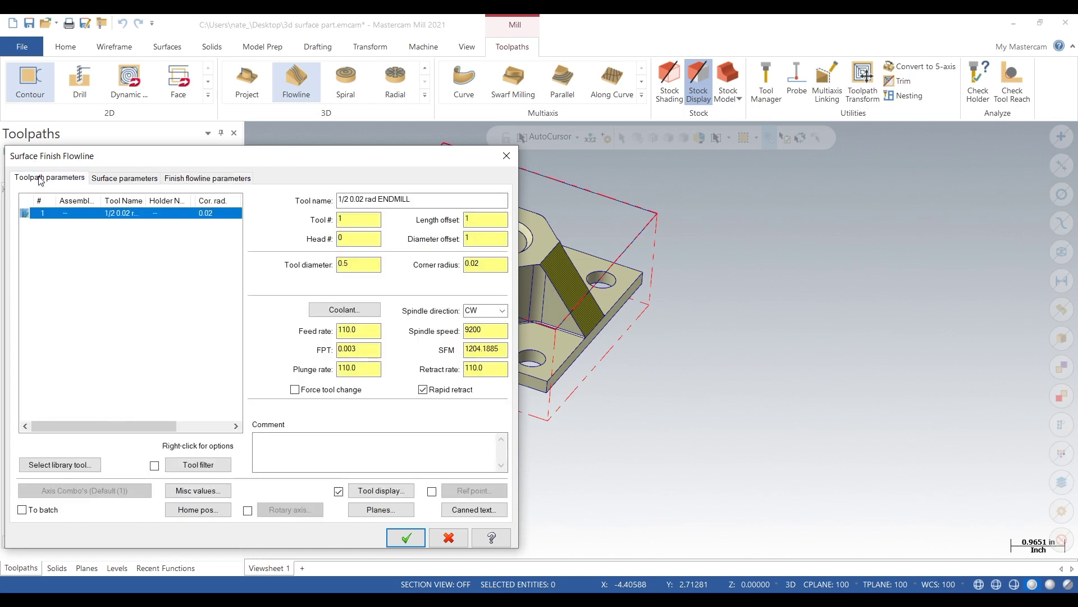
{"action": "left_click", "coordinate": [498, 270]}
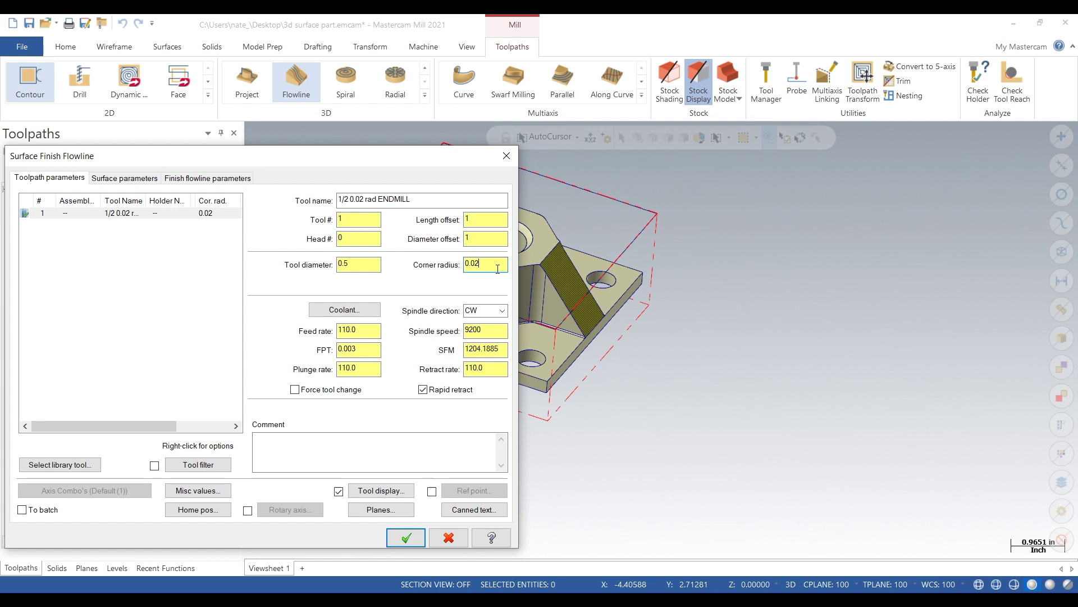
{"action": "left_click", "coordinate": [218, 178]}
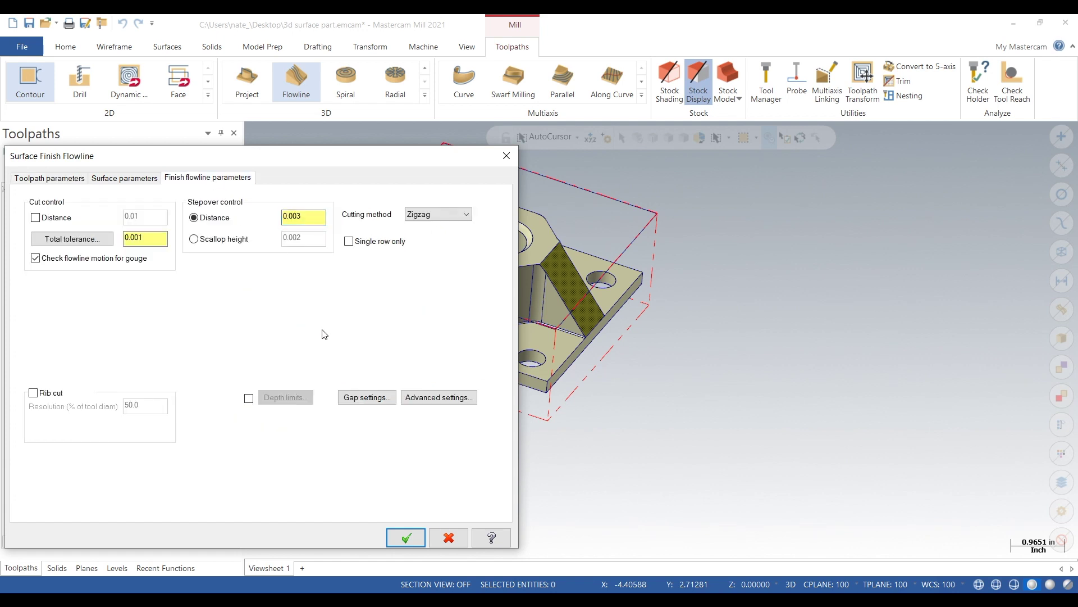
{"action": "left_click", "coordinate": [375, 396]}
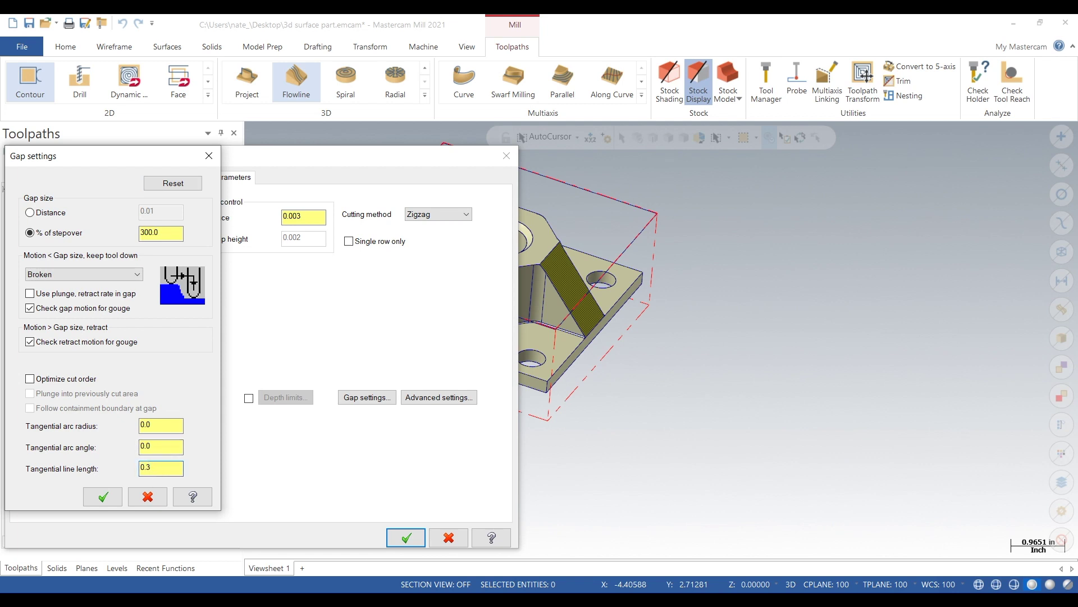
{"action": "left_click", "coordinate": [103, 497]}
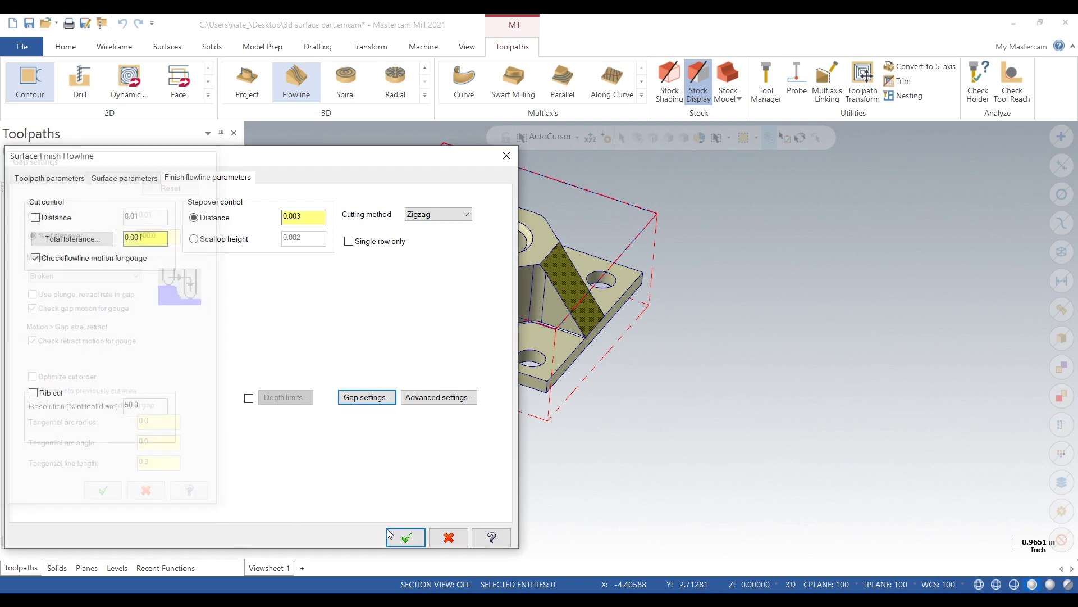
{"action": "left_click", "coordinate": [415, 544]}
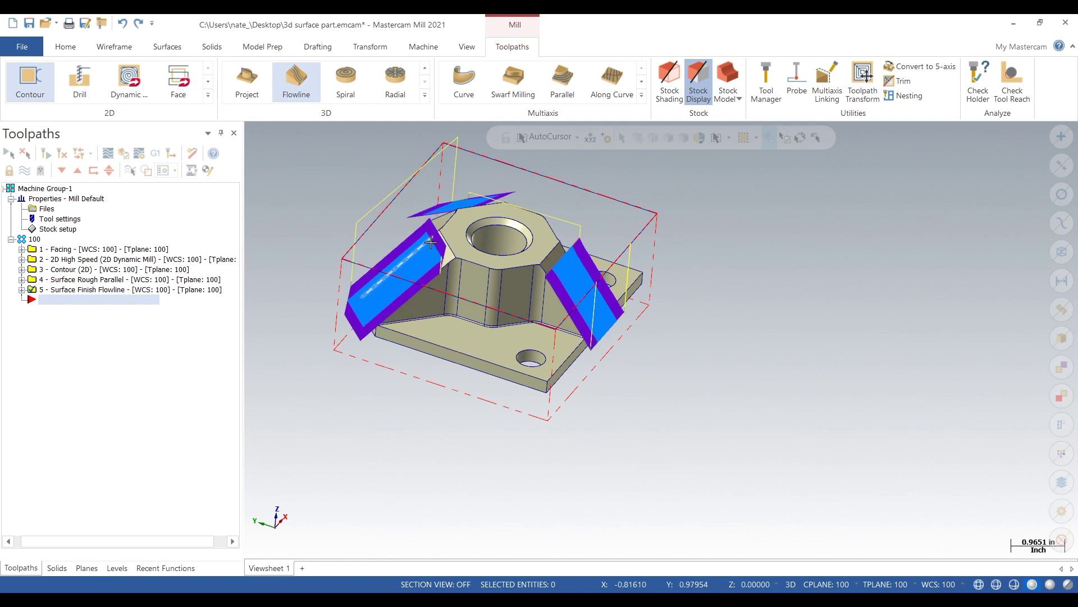
Step: Open Backplot for the newly generated flowline toolpath, operation 5
{"action": "left_click", "coordinate": [108, 154]}
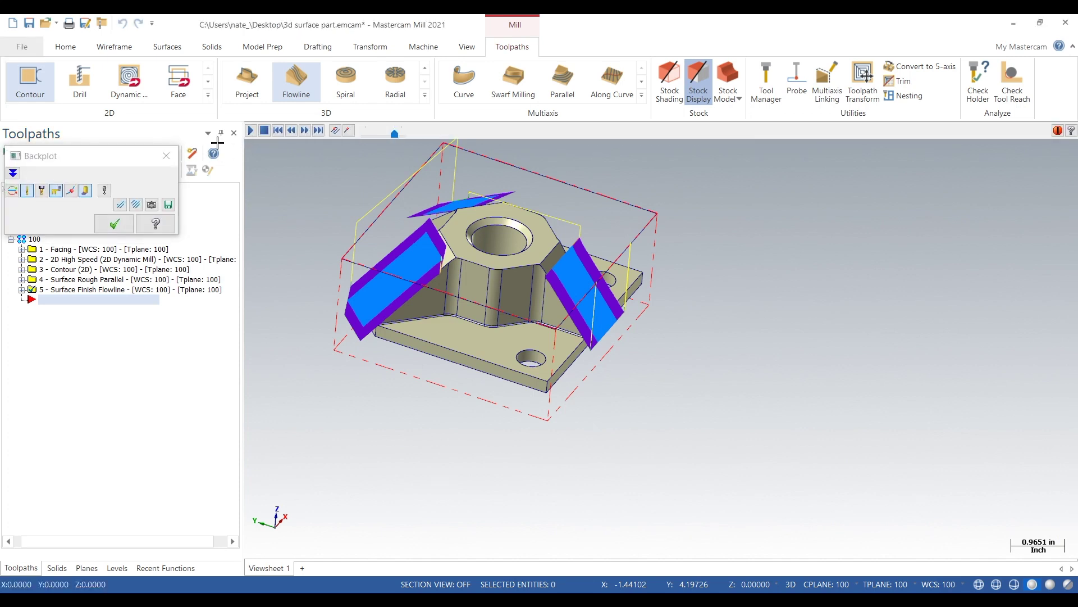
Step: Play back the flowline toolpath across the three angled faces, then close Backplot
{"action": "left_click", "coordinate": [251, 130]}
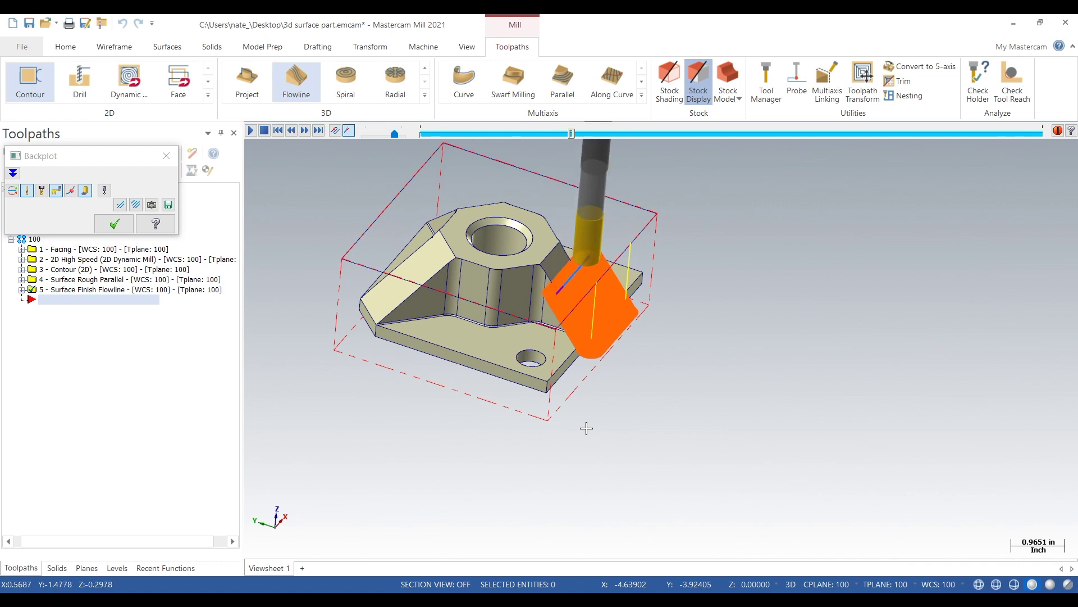
{"action": "mouse_move", "coordinate": [544, 404]}
{"action": "middle_mouse_down"}
{"action": "mouse_move", "coordinate": [655, 414]}
{"action": "mouse_move", "coordinate": [644, 440]}
{"action": "middle_mouse_up"}
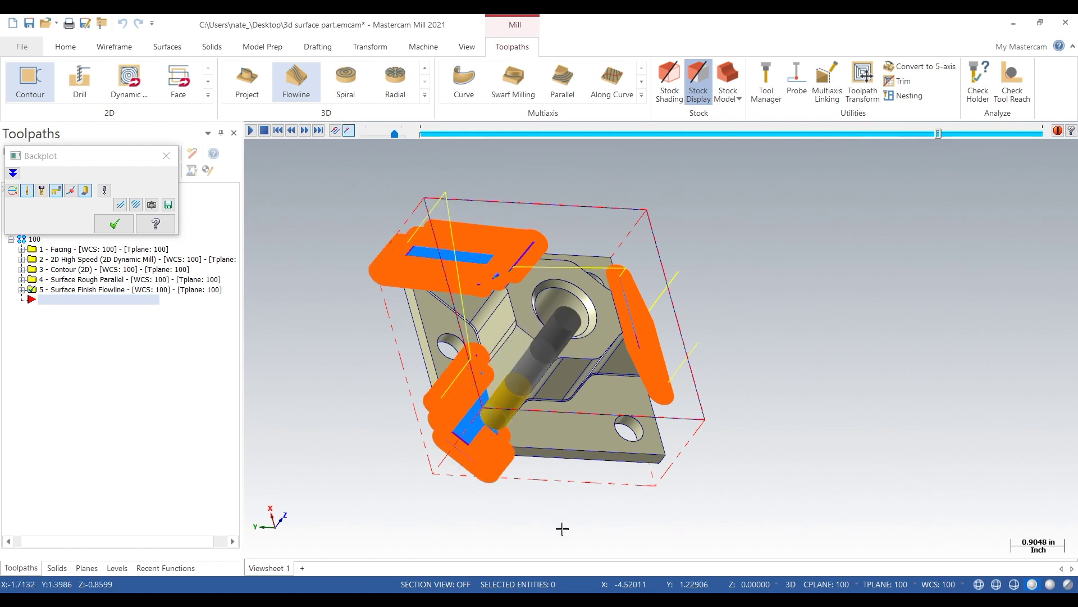
{"action": "left_click", "coordinate": [115, 224]}
Step: Select all five operations in toolpath group 100
{"action": "middle_click_drag", "start_coordinate": [365, 264], "coordinate": [110, 291]}
{"action": "left_click", "coordinate": [35, 239]}
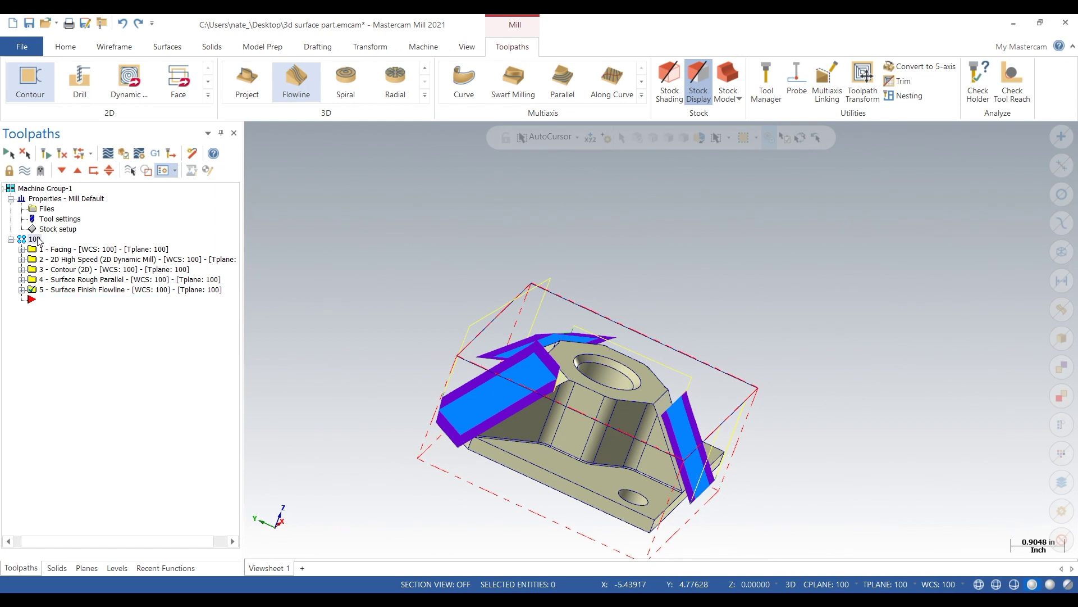
{"action": "middle_click_drag", "start_coordinate": [303, 281], "coordinate": [337, 314]}
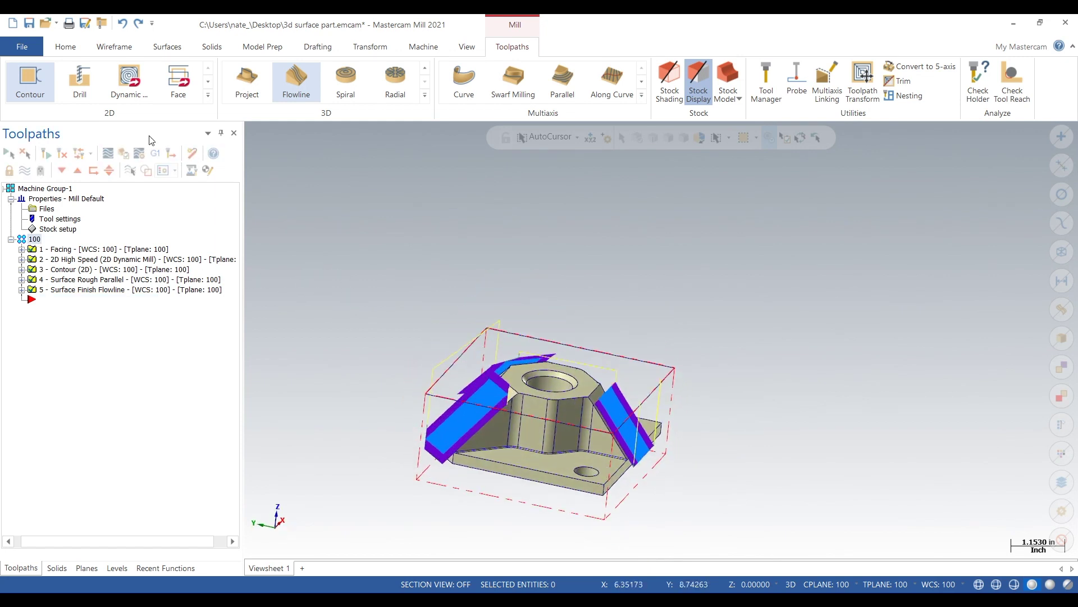
Step: Load all five operations into Mastercam Simulator and pause the cutting partway through
{"action": "left_click", "coordinate": [123, 152]}
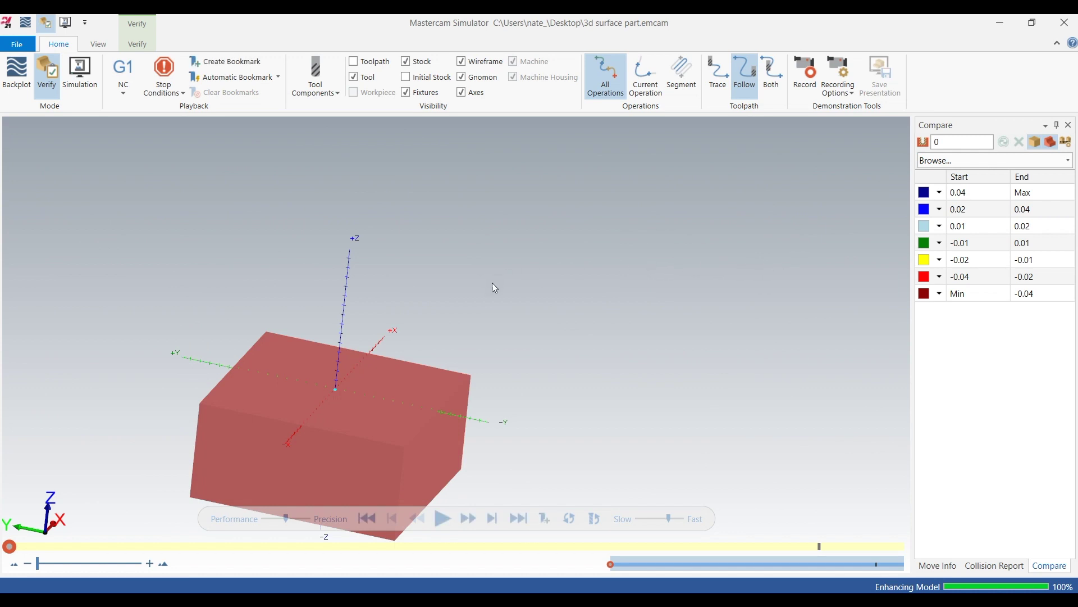
{"action": "middle_click_drag", "start_coordinate": [440, 313], "coordinate": [497, 304]}
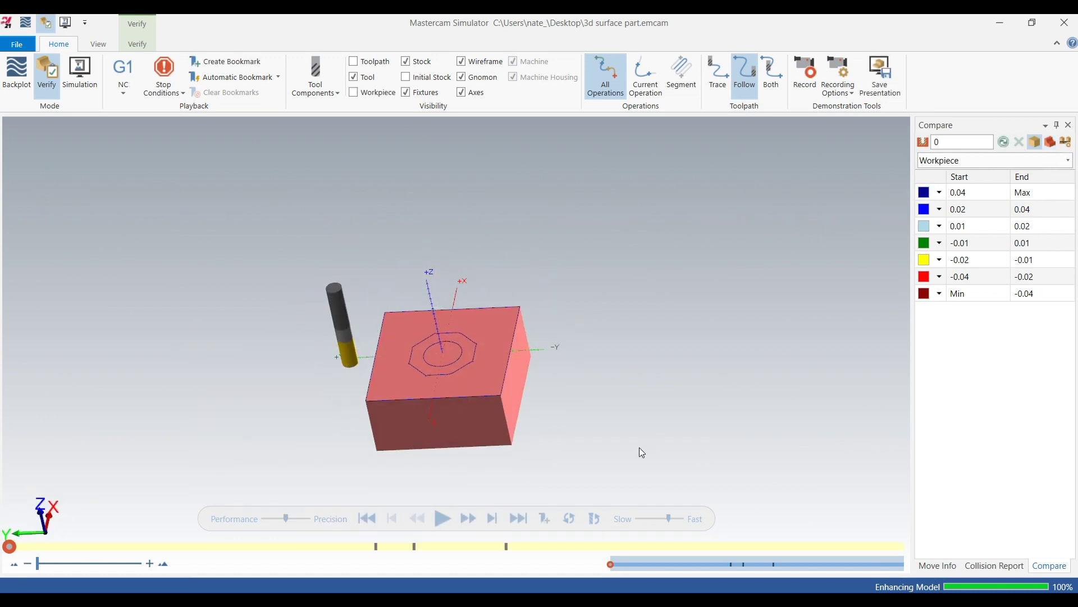
{"action": "left_click", "coordinate": [446, 515]}
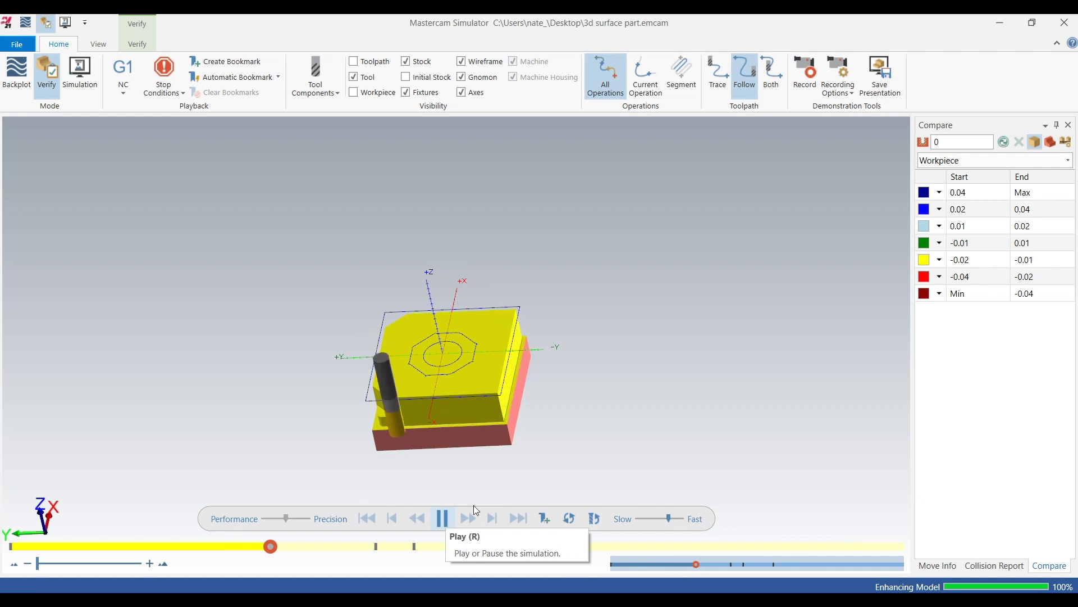
{"action": "left_click", "coordinate": [448, 520]}
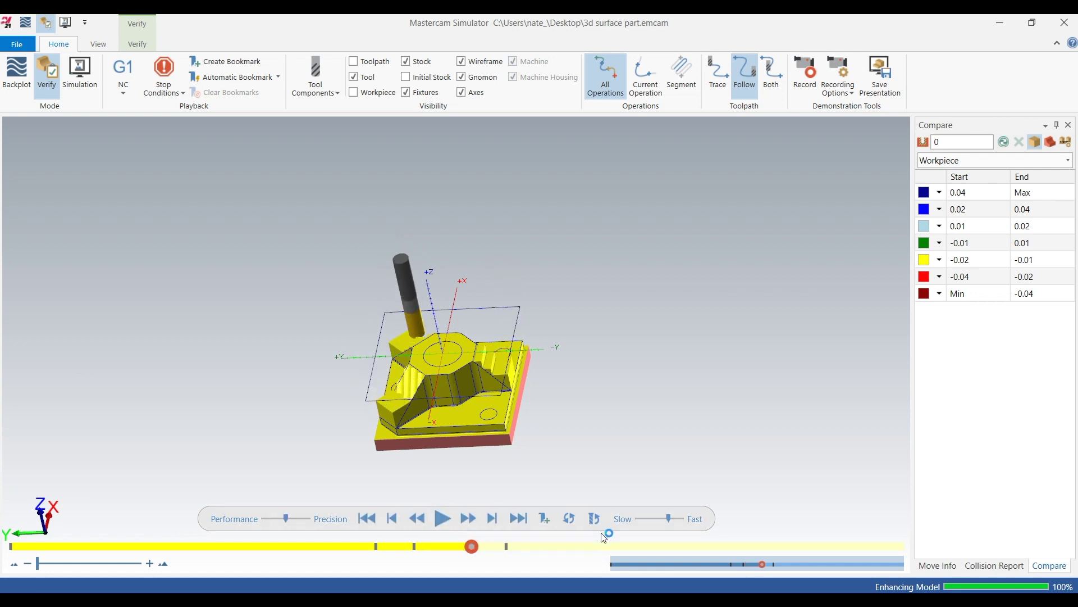
Step: Advance the cut further and display the Compare deviation map against the workpiece
{"action": "left_click", "coordinate": [444, 518]}
{"action": "scroll", "coordinate": [464, 472], "scroll_direction": "down", "scroll_amount": 2}
{"action": "middle_click_drag", "start_coordinate": [464, 472], "coordinate": [524, 447]}
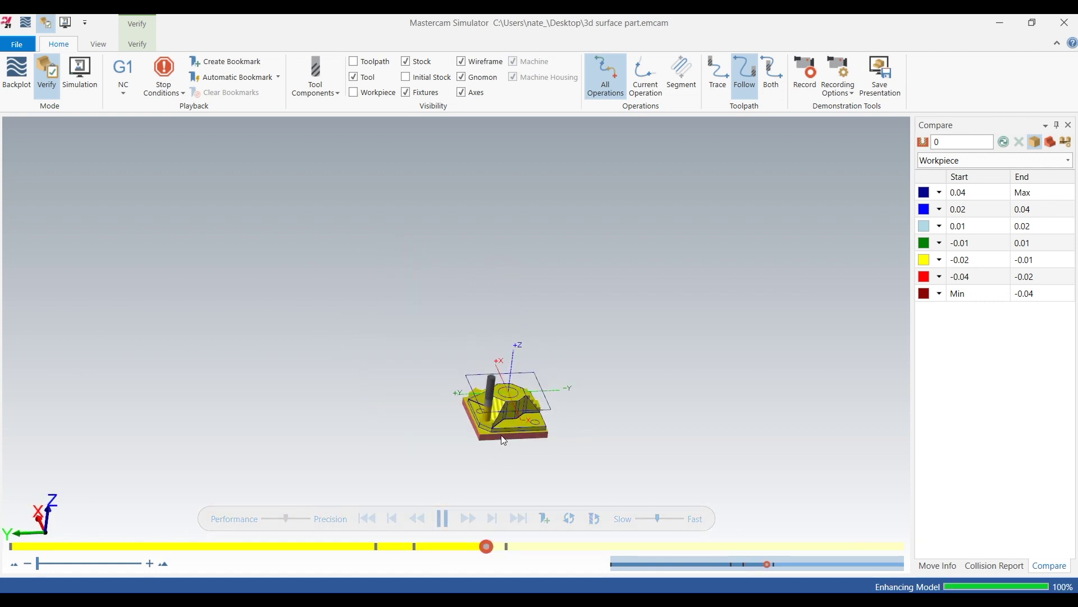
{"action": "scroll", "coordinate": [506, 437], "scroll_direction": "up", "scroll_amount": 3}
{"action": "left_click", "coordinate": [443, 518]}
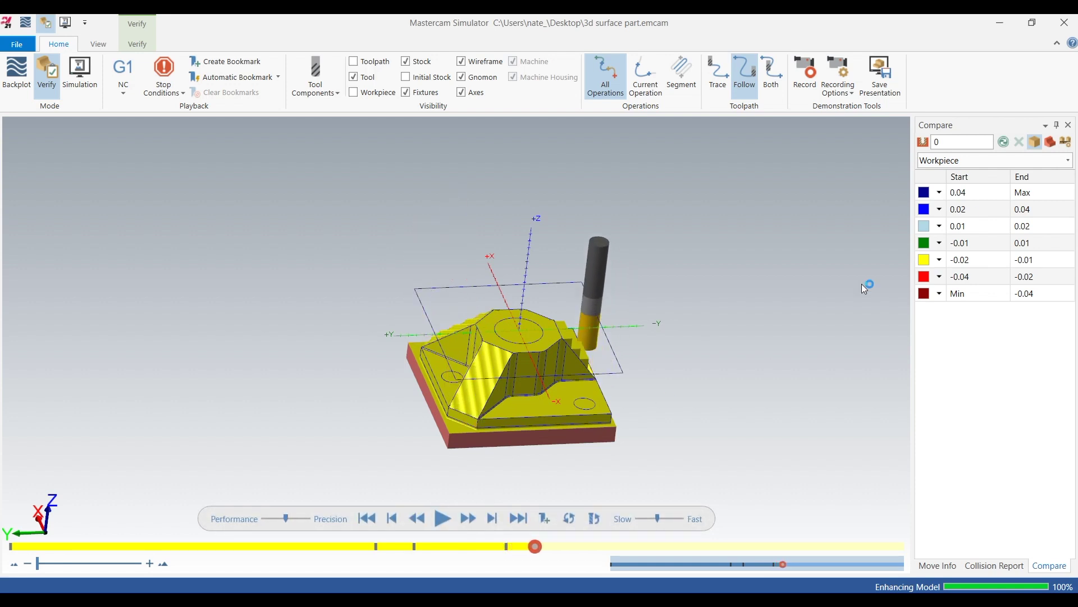
{"action": "left_click", "coordinate": [1004, 141]}
{"action": "scroll", "coordinate": [463, 363], "scroll_direction": "up", "scroll_amount": 1}
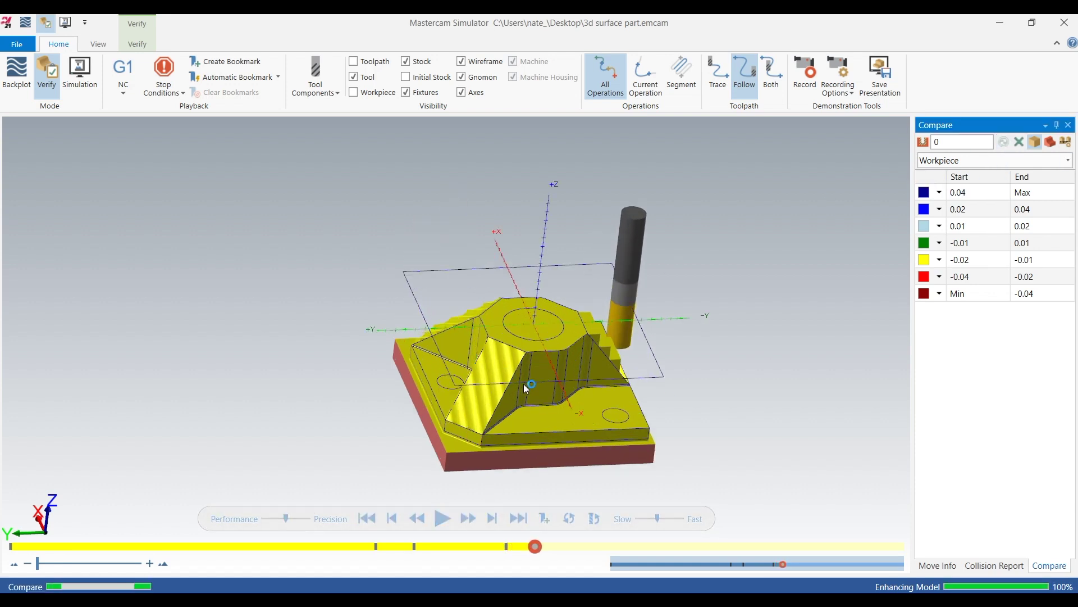
{"action": "mouse_move", "coordinate": [523, 383]}
{"action": "middle_mouse_down"}
{"action": "mouse_move", "coordinate": [547, 399]}
{"action": "mouse_move", "coordinate": [532, 390]}
{"action": "middle_mouse_up"}
{"action": "scroll", "coordinate": [533, 387], "scroll_direction": "up", "scroll_amount": 2}
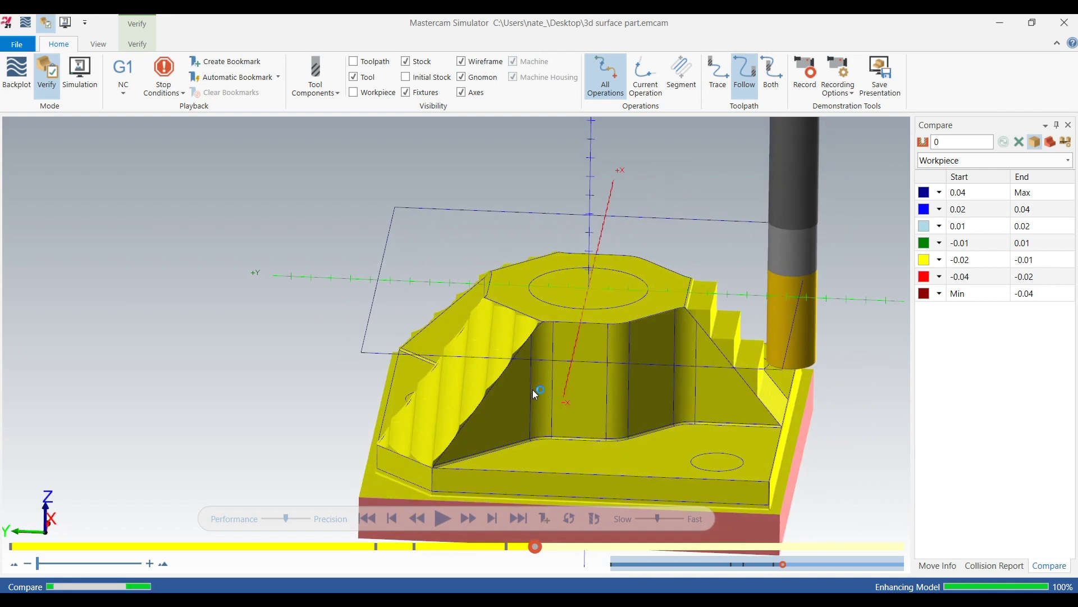
{"action": "scroll", "coordinate": [522, 371], "scroll_direction": "down", "scroll_amount": 3}
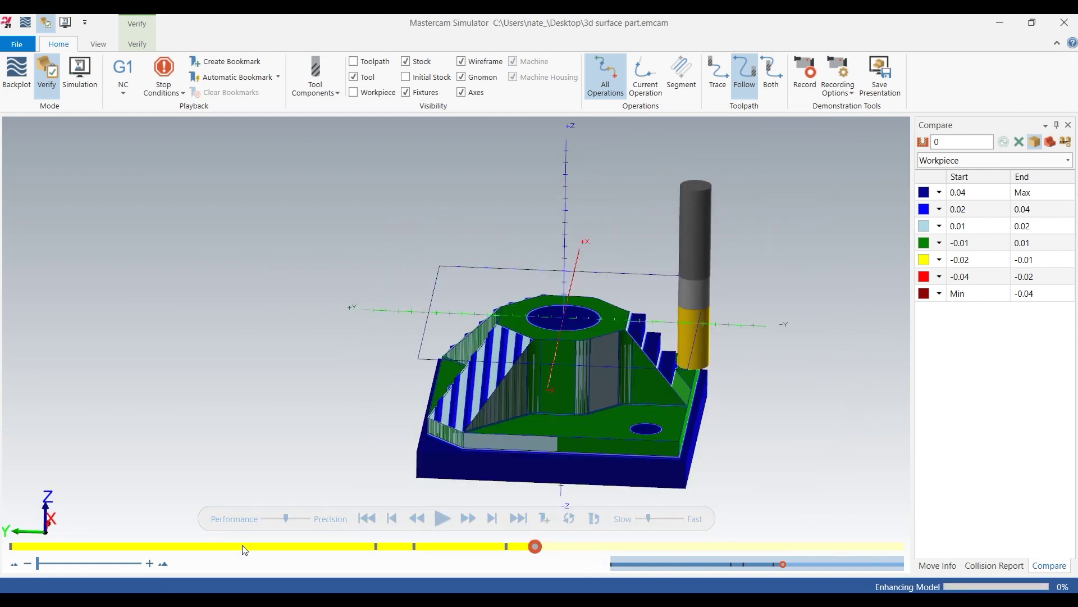
{"action": "left_click", "coordinate": [443, 518]}
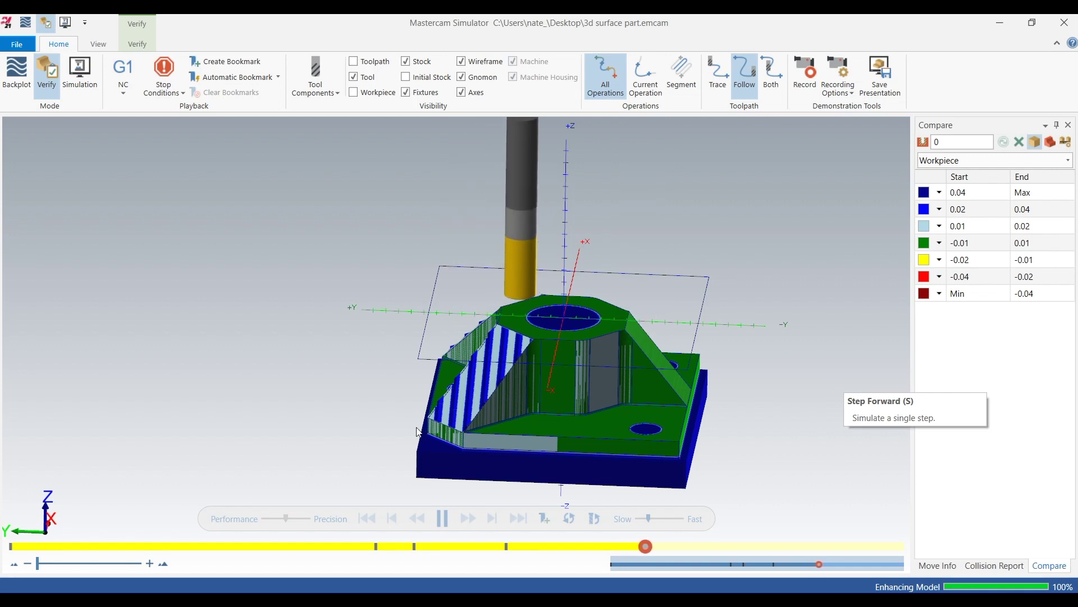
Step: Finish the simulation and inspect the angled faces, which fall within ±0.01 of the workpiece
{"action": "middle_click_drag", "start_coordinate": [418, 432], "coordinate": [459, 443]}
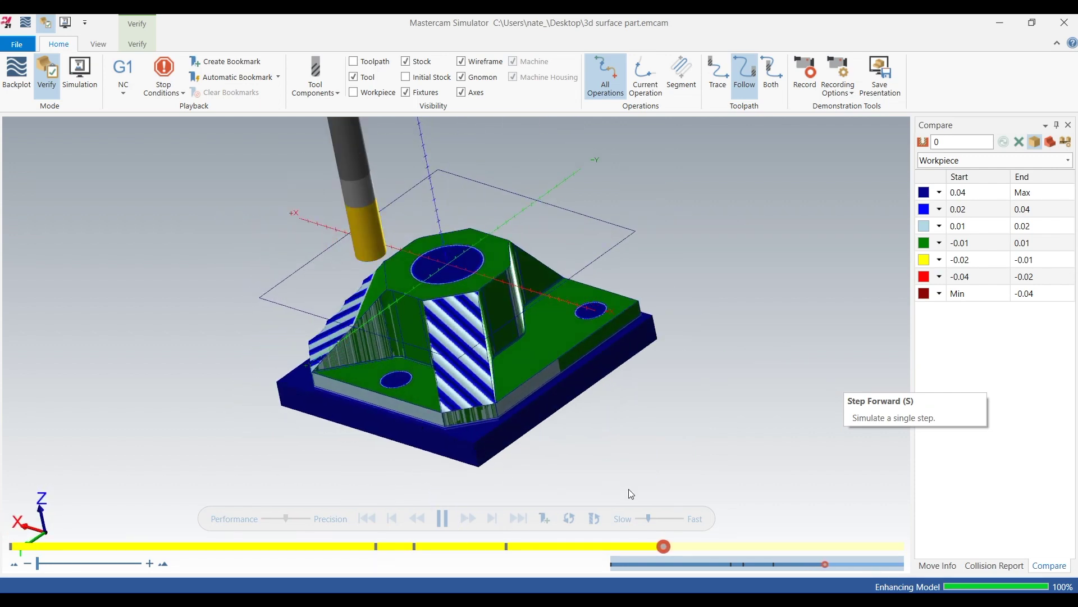
{"action": "middle_click_drag", "start_coordinate": [632, 493], "coordinate": [581, 427]}
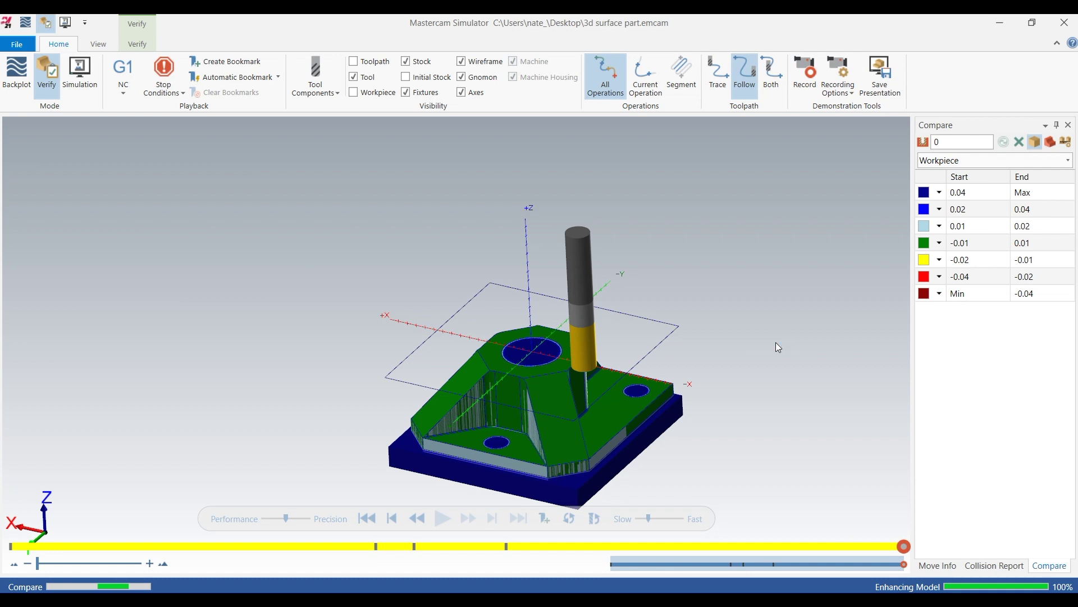
{"action": "scroll", "coordinate": [779, 348], "scroll_direction": "down", "scroll_amount": 2}
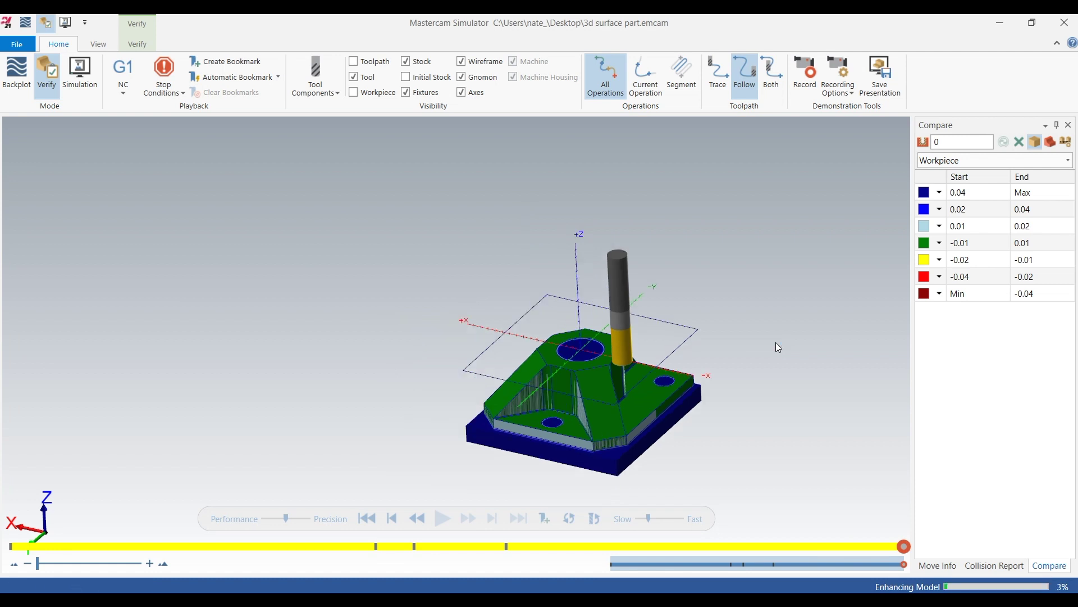
{"action": "middle_click_drag", "start_coordinate": [511, 432], "coordinate": [531, 447]}
{"action": "scroll", "coordinate": [524, 381], "scroll_direction": "up", "scroll_amount": 2}
{"action": "mouse_move", "coordinate": [524, 381]}
{"action": "middle_mouse_down"}
{"action": "mouse_move", "coordinate": [525, 348]}
{"action": "mouse_move", "coordinate": [506, 356]}
{"action": "mouse_move", "coordinate": [512, 367]}
{"action": "middle_mouse_up"}
{"action": "scroll", "coordinate": [506, 371], "scroll_direction": "down", "scroll_amount": 2}
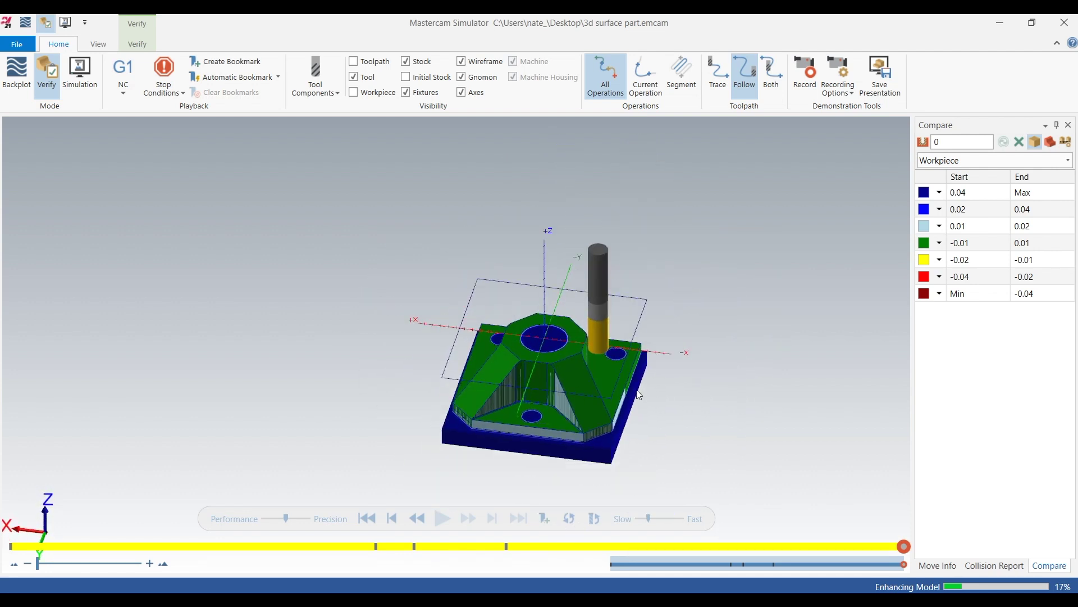
{"action": "scroll", "coordinate": [639, 395], "scroll_direction": "up", "scroll_amount": 2}
Step: Close Mastercam Simulator and zoom the bracket view showing its five operations
{"action": "left_click", "coordinate": [1063, 21]}
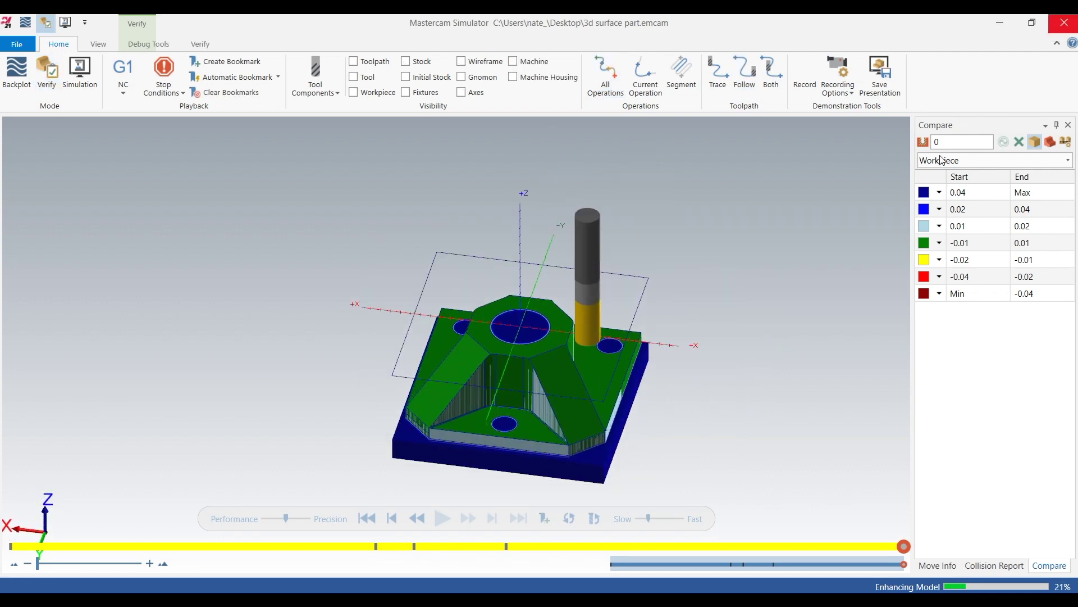
{"action": "scroll", "coordinate": [816, 341], "scroll_direction": "up", "scroll_amount": 1}
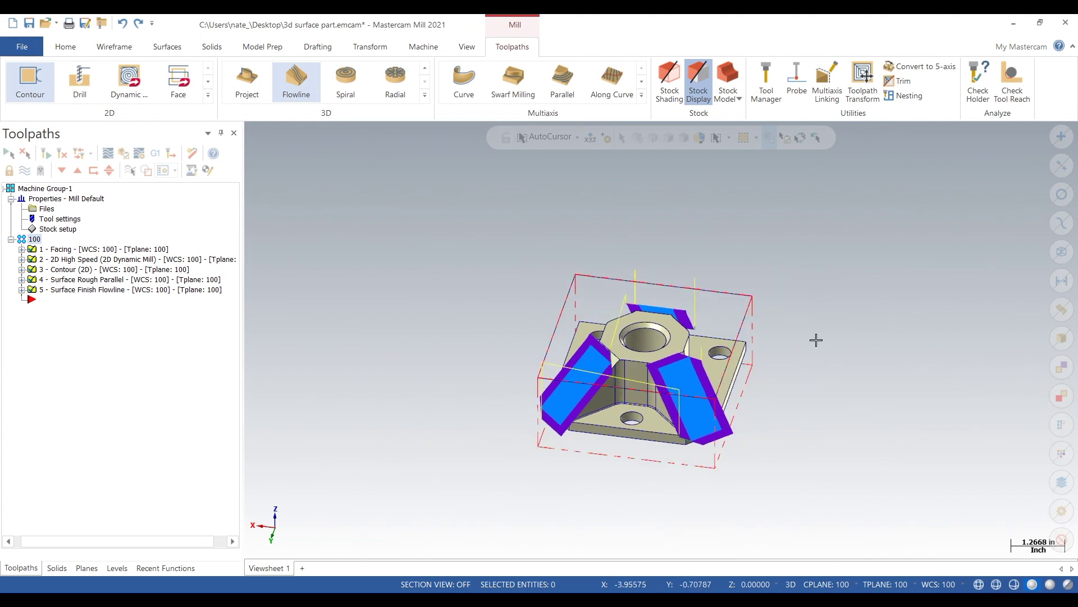
{"action": "scroll", "coordinate": [816, 340], "scroll_direction": "down", "scroll_amount": 1}
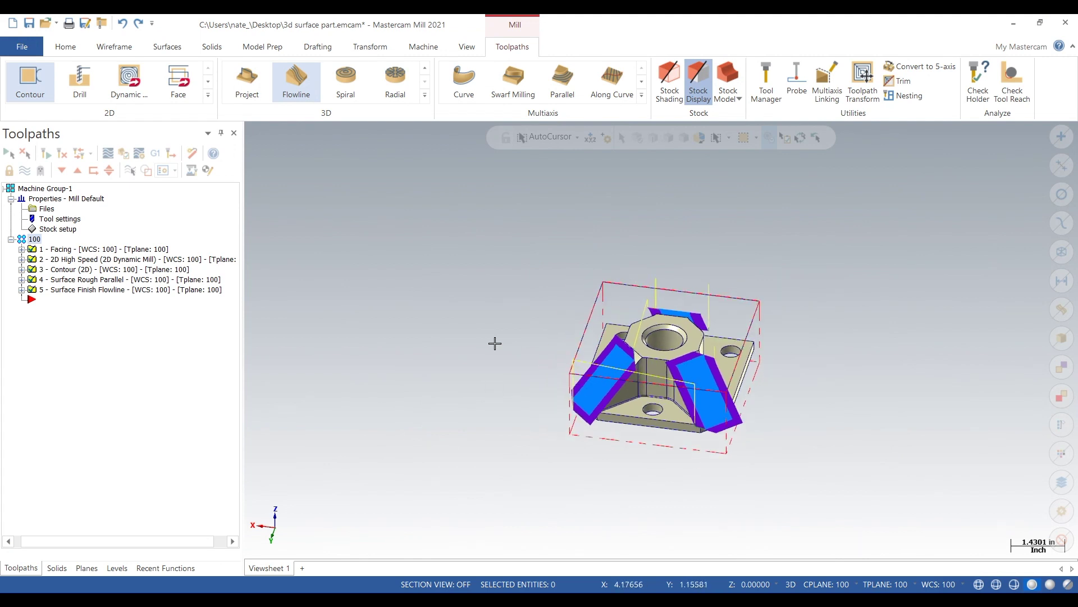
{"action": "scroll", "coordinate": [786, 320], "scroll_direction": "up", "scroll_amount": 1}
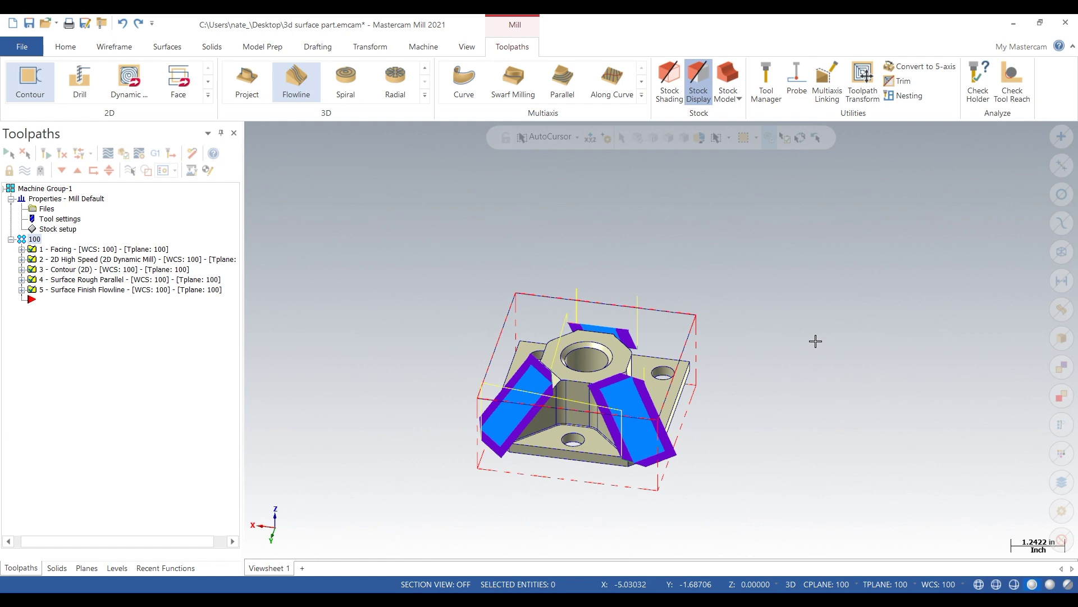